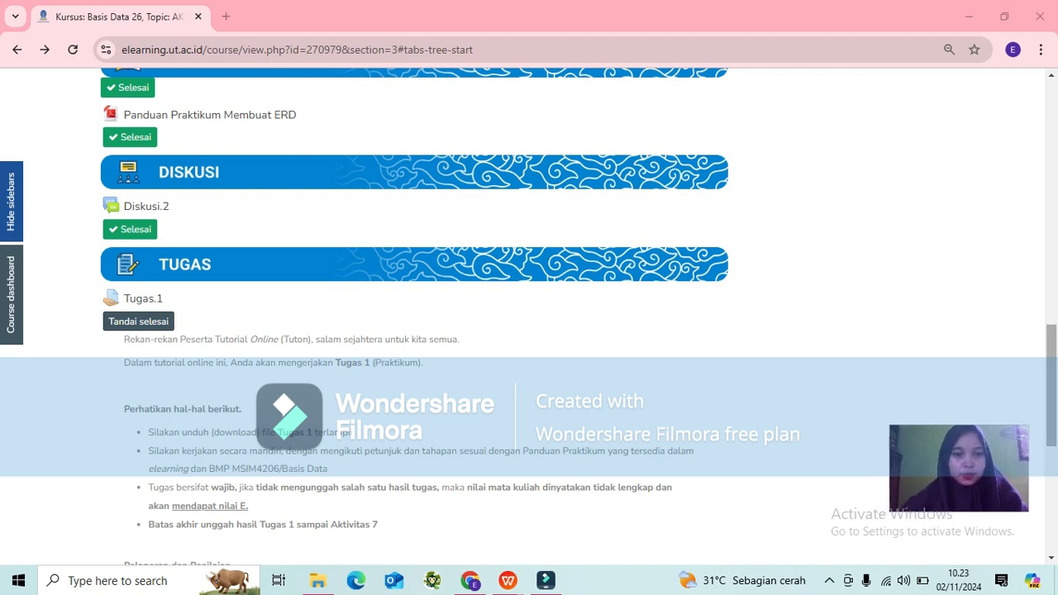
Read the Tugas.1 assignment instructions in the TUGAS section of the course page.
scroll(530, 314, down, 2)
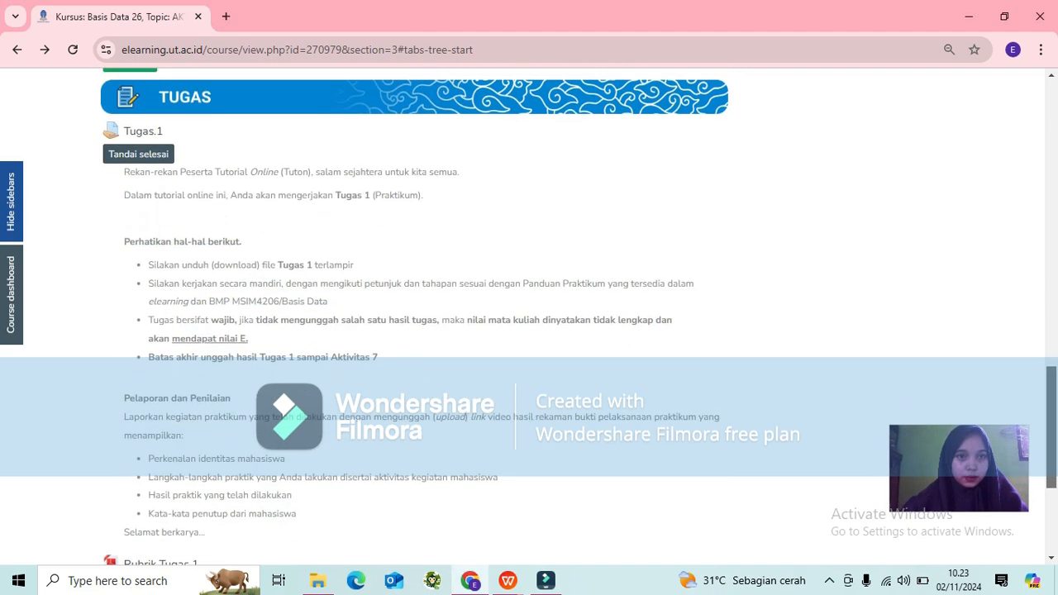
scroll(529, 314, up, 1)
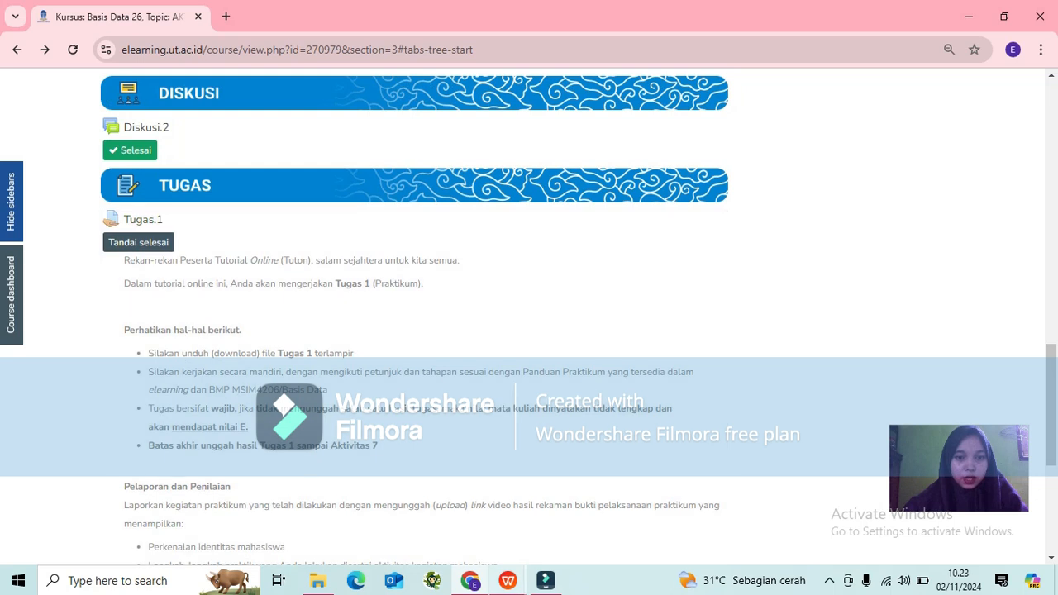
scroll(529, 314, down, 2)
scroll(530, 314, down, 1)
scroll(529, 314, up, 3)
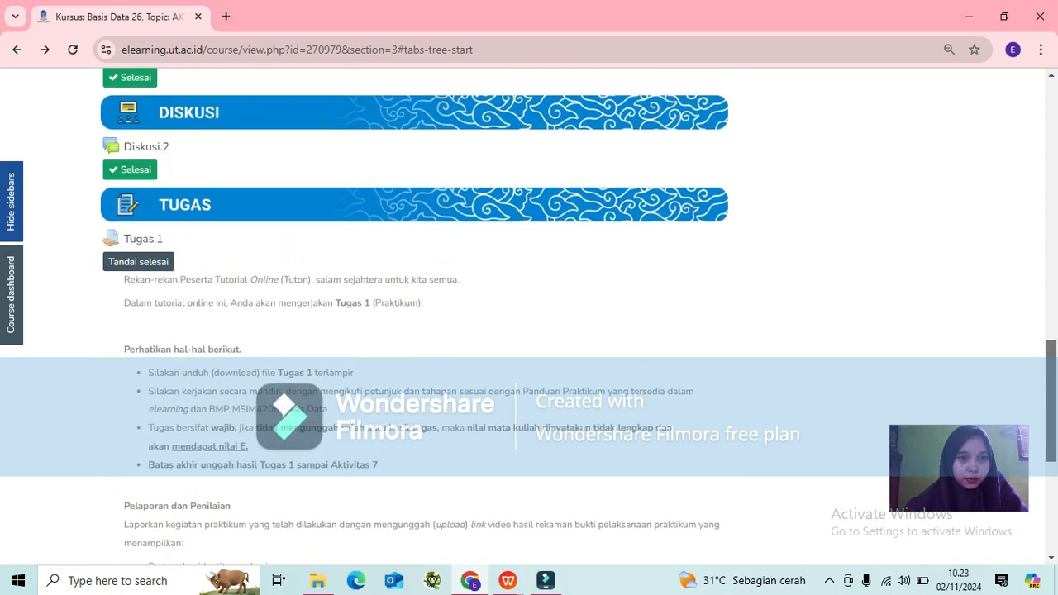
scroll(530, 314, up, 1)
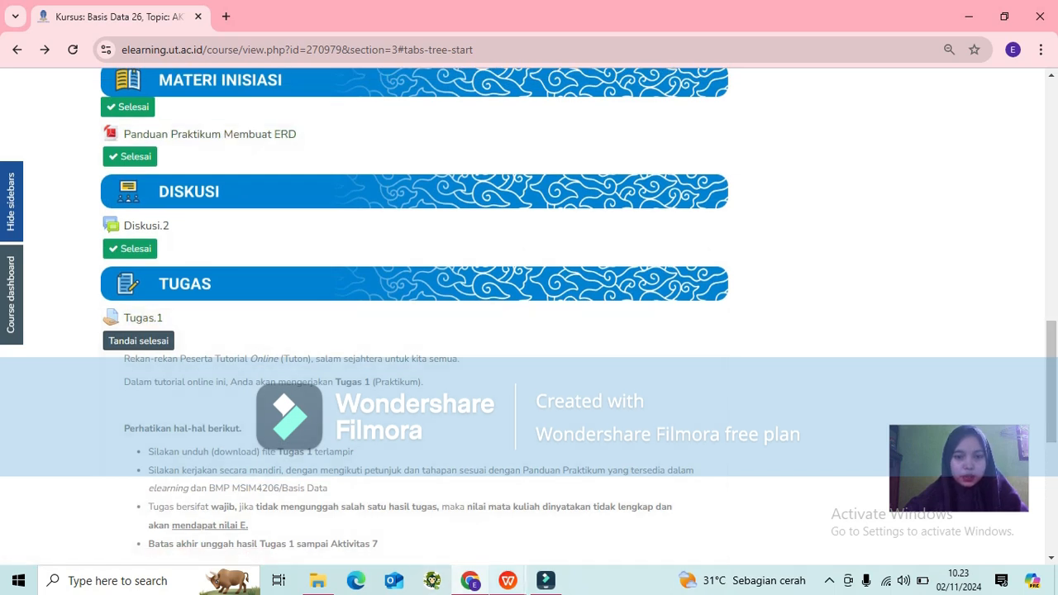
Switch to the practicum guide PDF and scroll through its opening pages up to BAB 2.
mouse_move(508, 580)
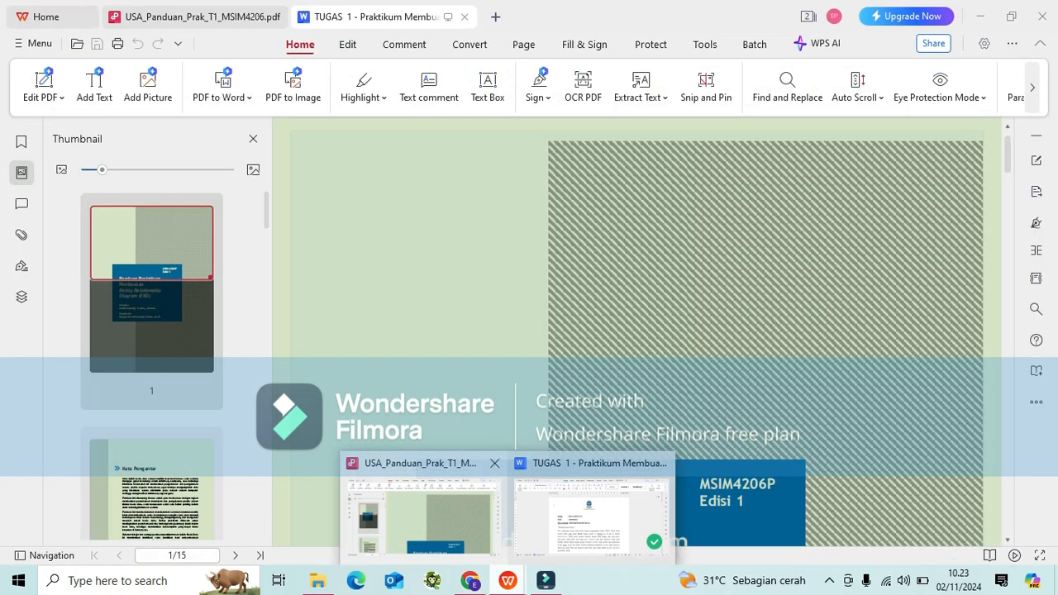
click(421, 508)
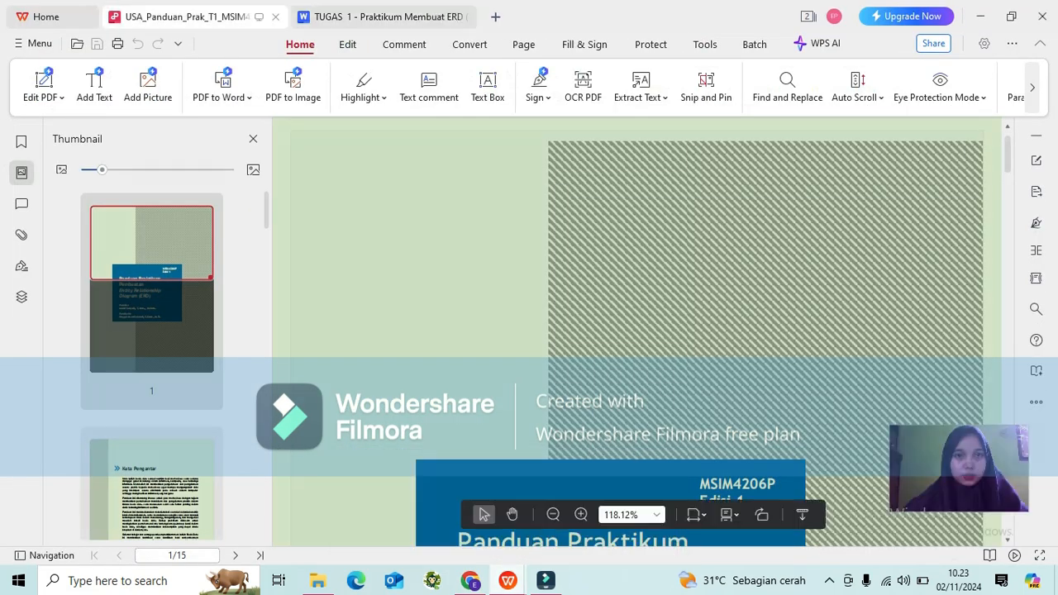
scroll(637, 331, down, 20)
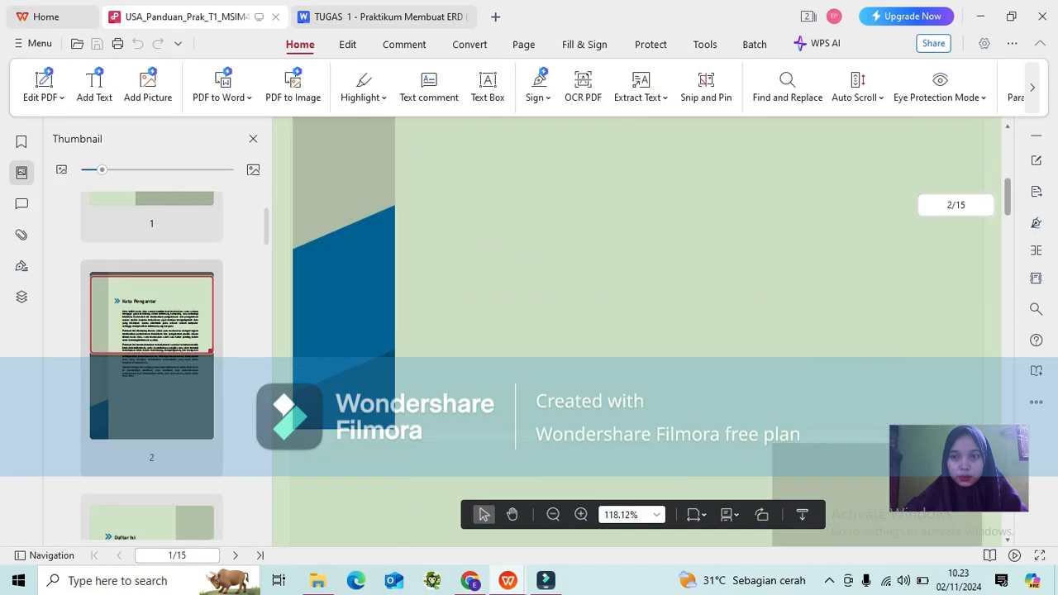
scroll(637, 331, down, 15)
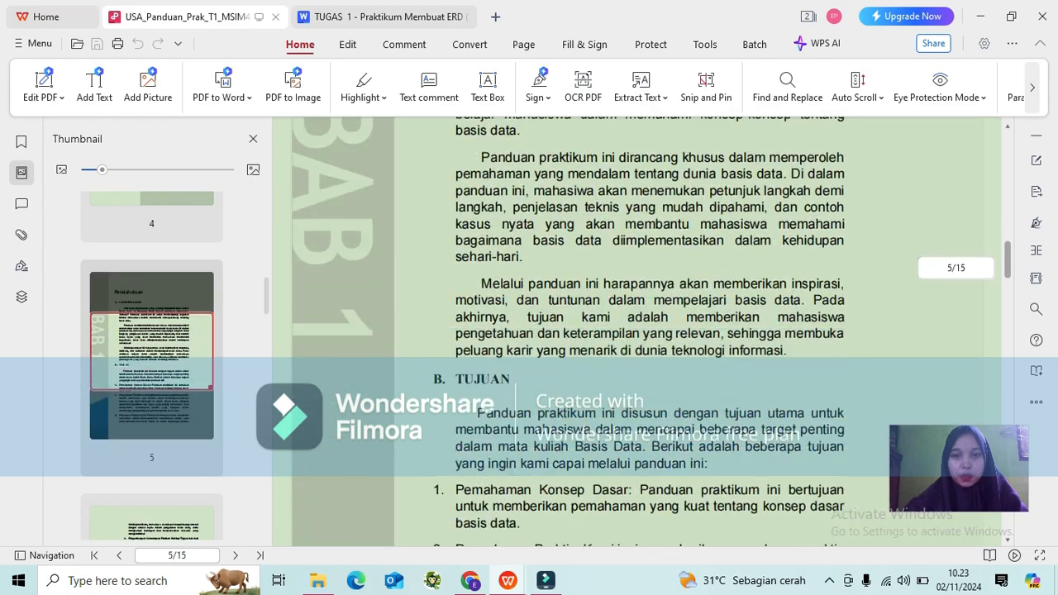
scroll(637, 331, down, 10)
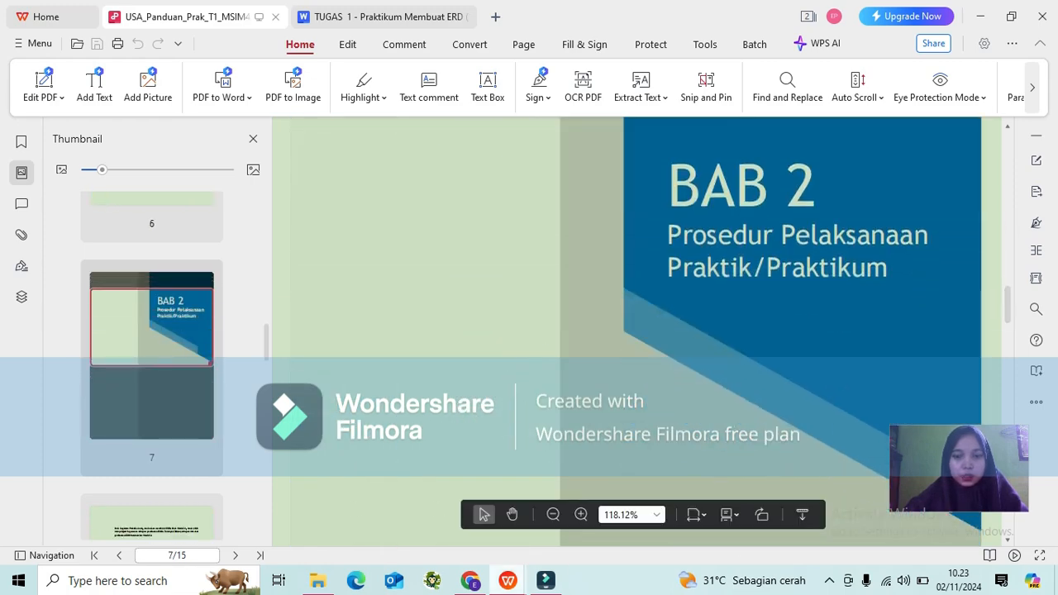
Return to the course page and open the Rubrik Tugas 1 document below the assignment.
mouse_move(507, 581)
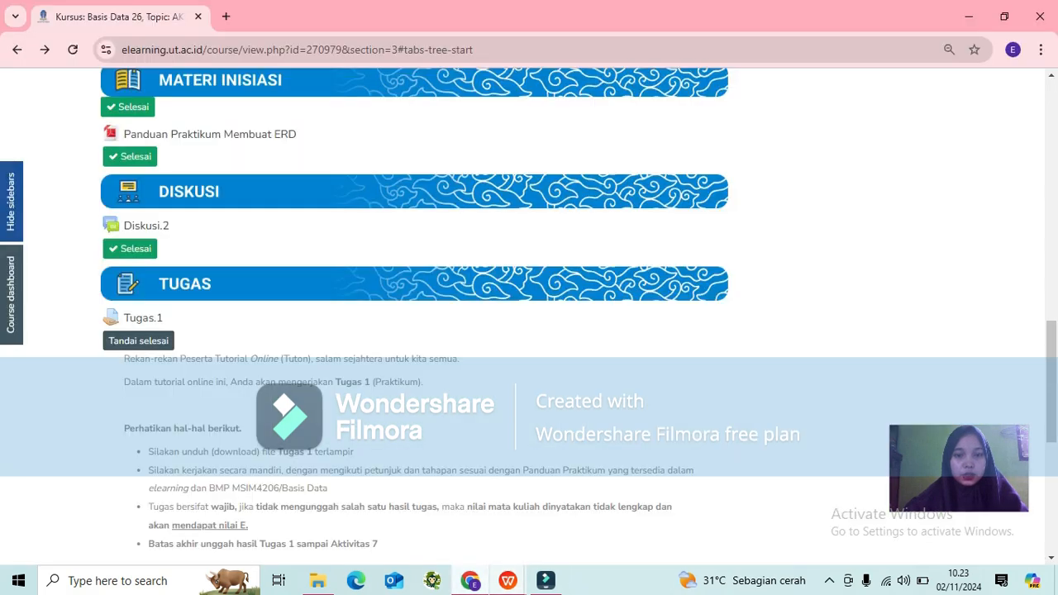
click(469, 580)
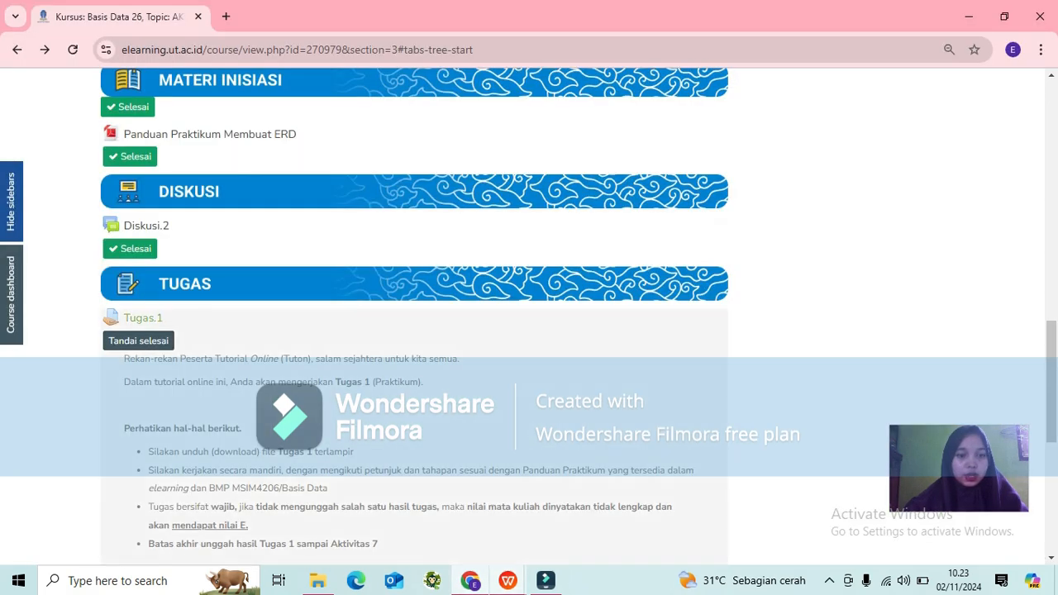
scroll(413, 314, down, 4)
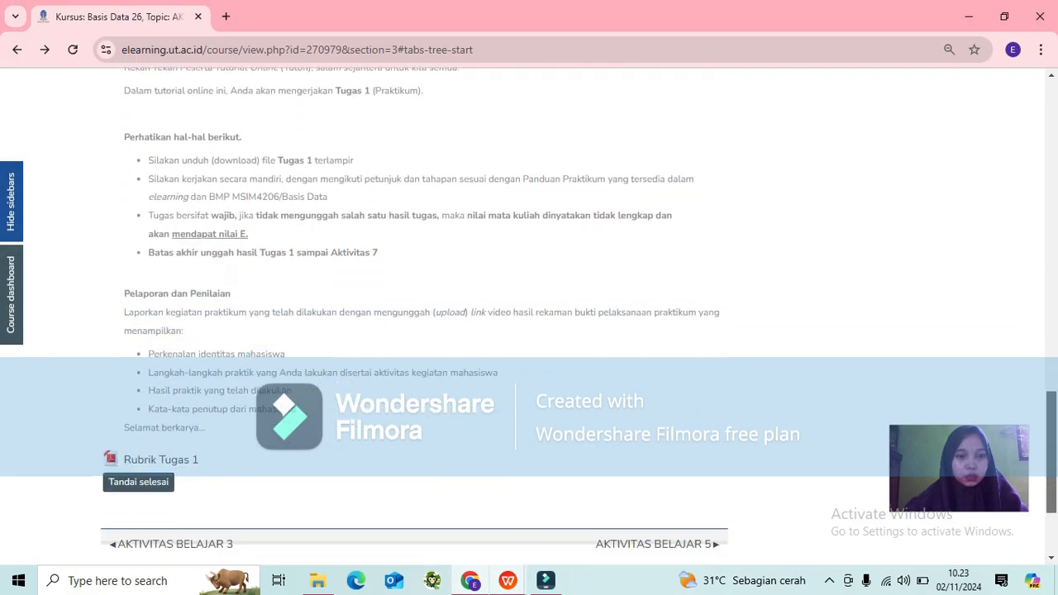
click(157, 418)
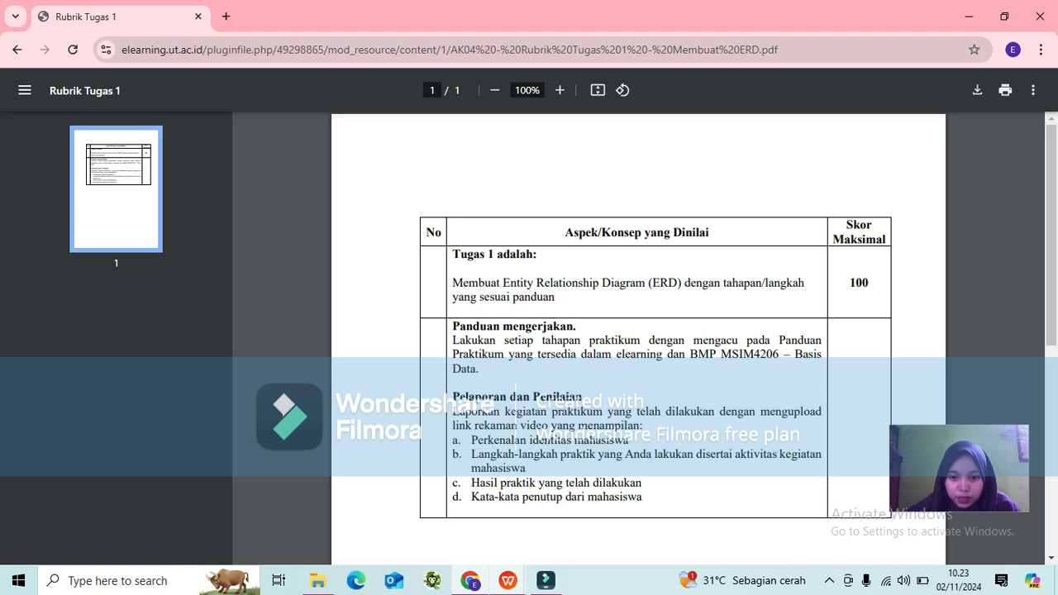
Switch to the TUGAS 1 Word document and read the rental case and the ERD creation stages.
mouse_move(507, 581)
click(604, 517)
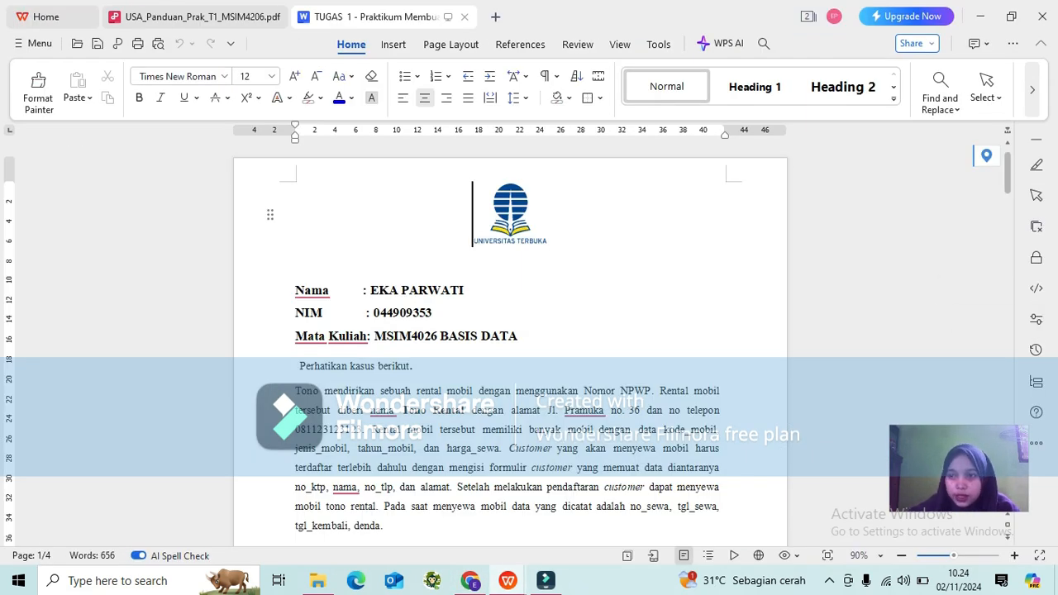
scroll(510, 345, down, 2)
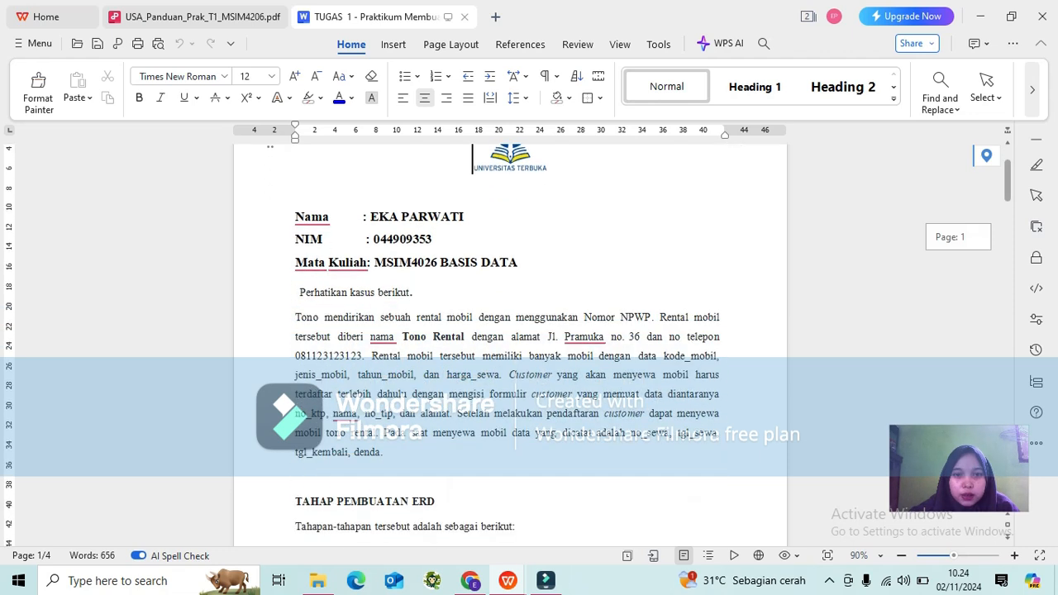
scroll(511, 345, down, 2)
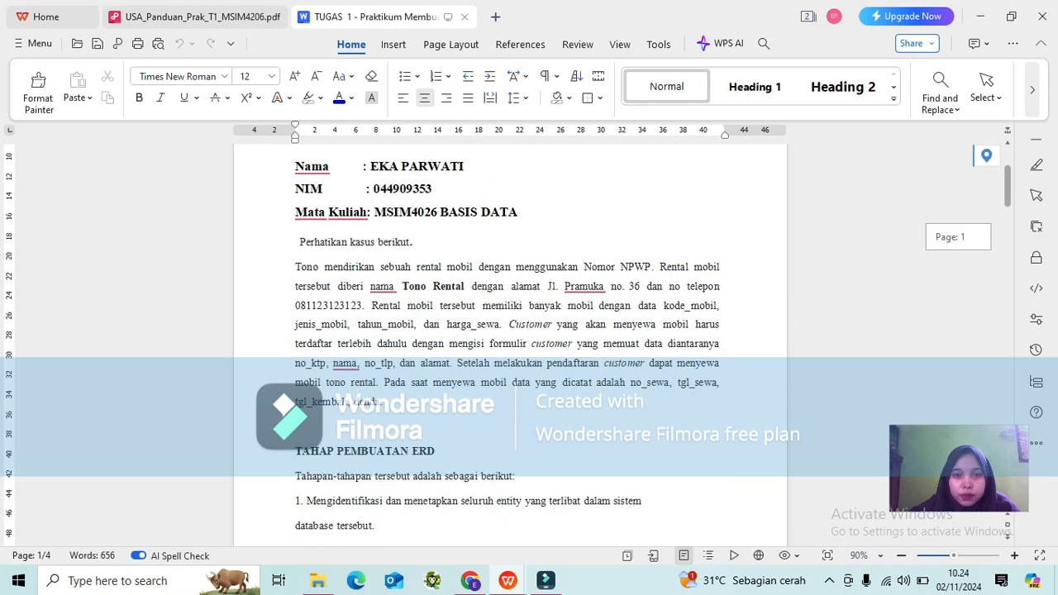
scroll(510, 345, down, 1)
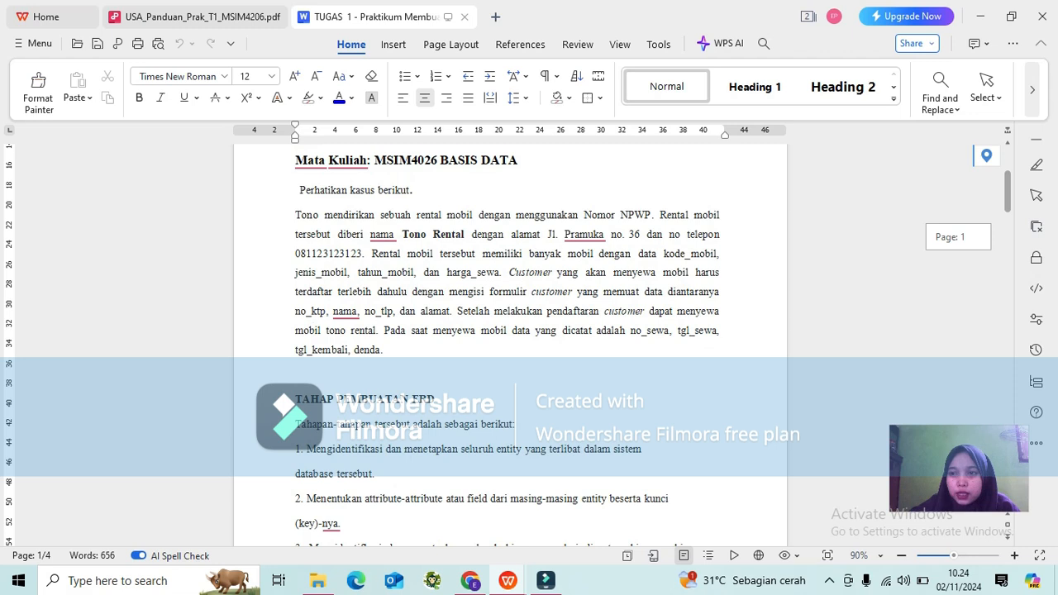
scroll(510, 345, down, 1)
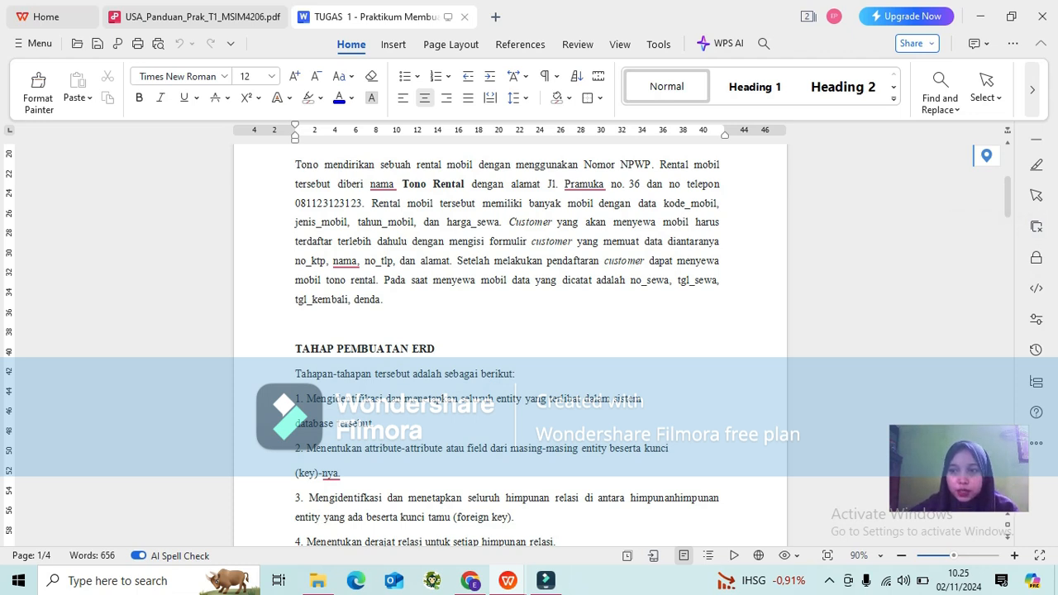
scroll(508, 346, down, 4)
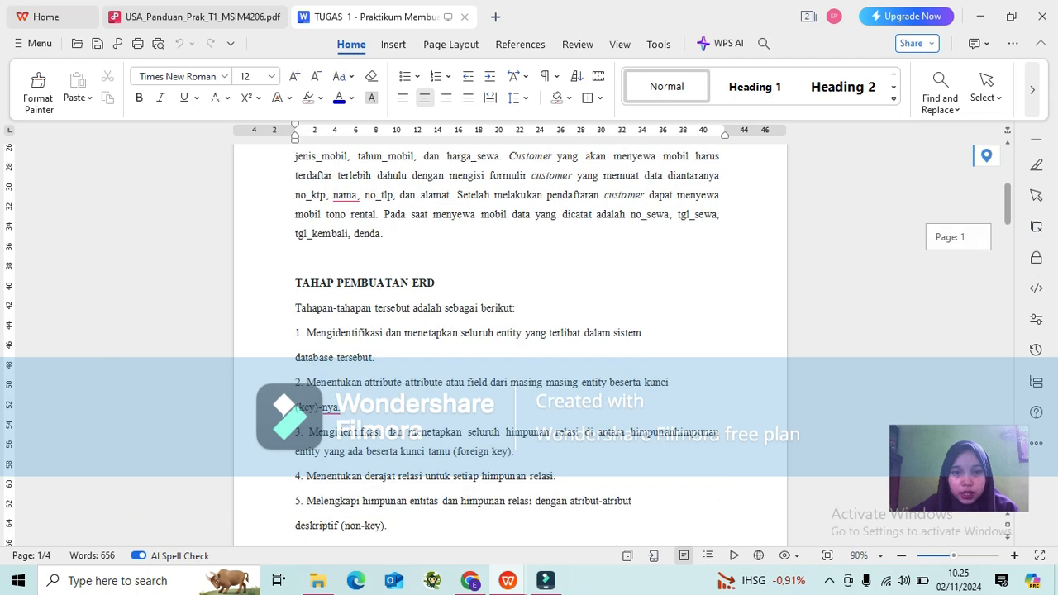
scroll(507, 345, down, 1)
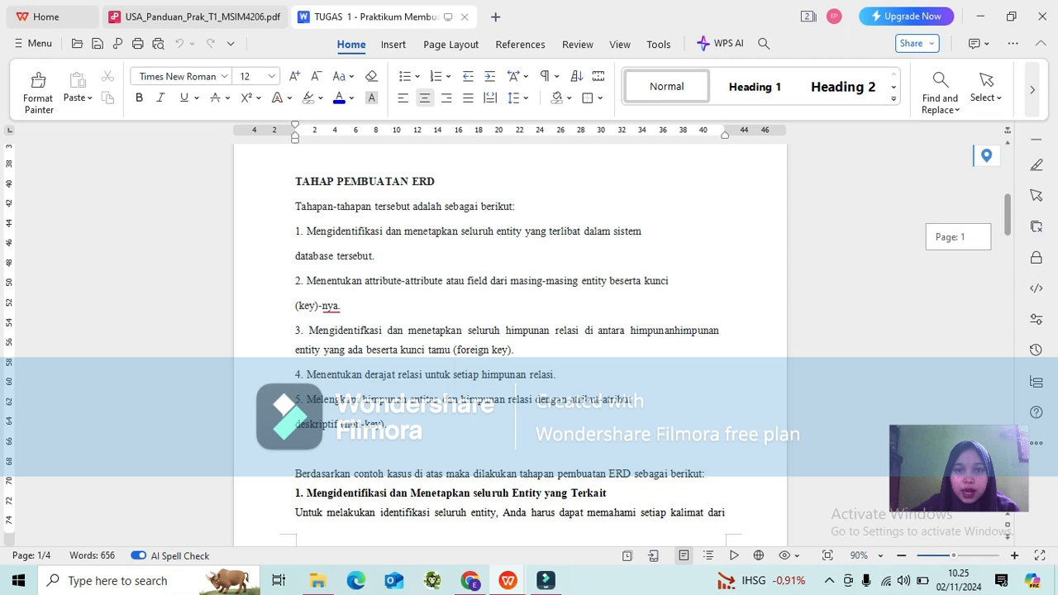
scroll(507, 345, down, 1)
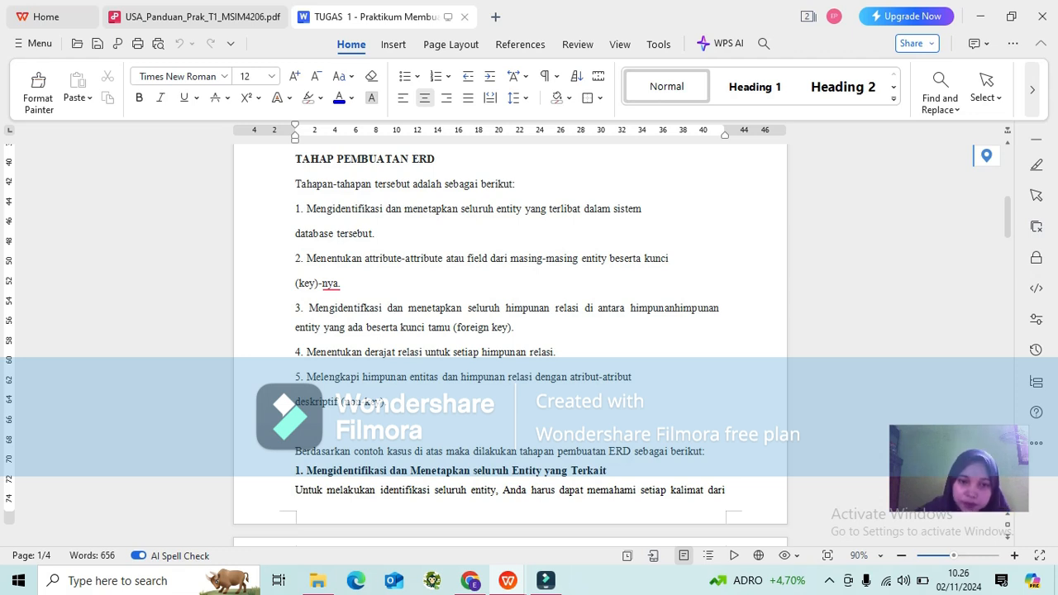
Merge the 'deskriptif (non-key)' line back into step 5's sentence in the ERD stages list.
click(296, 402)
key(BackSpace)
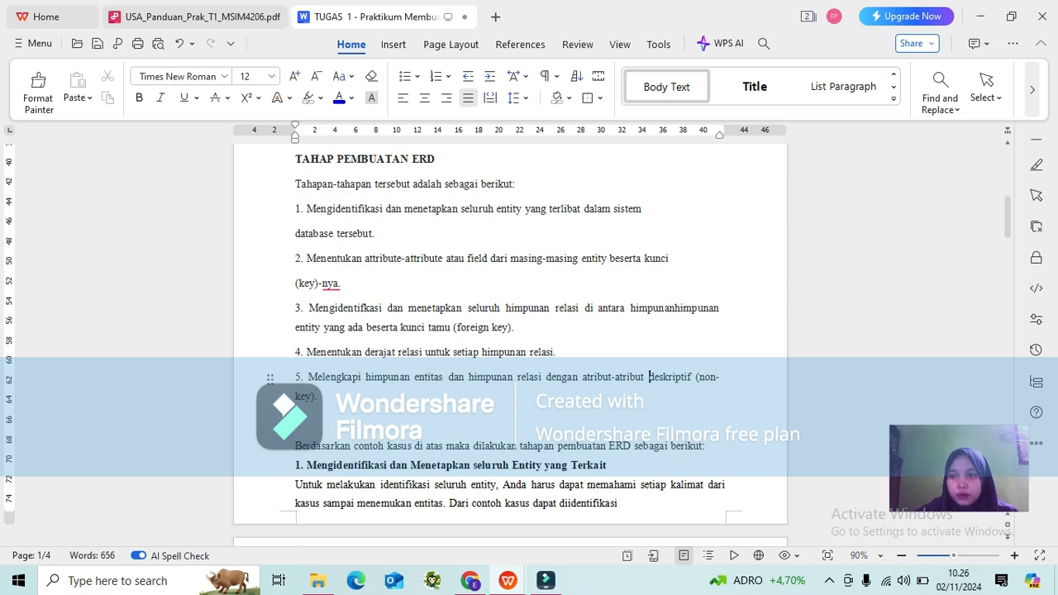
scroll(508, 341, down, 1)
scroll(510, 339, down, 3)
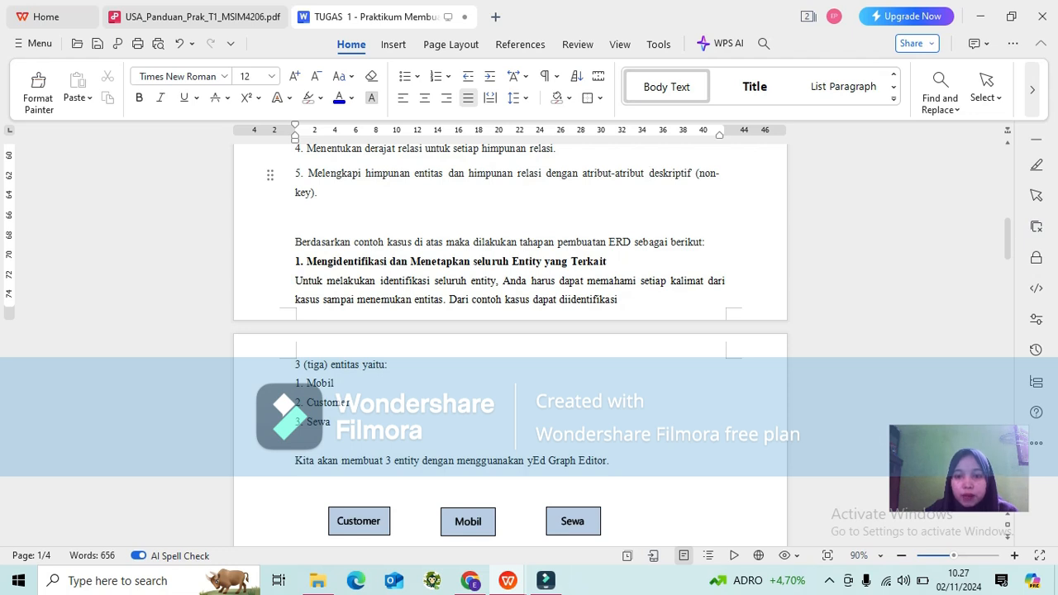
scroll(510, 346, down, 5)
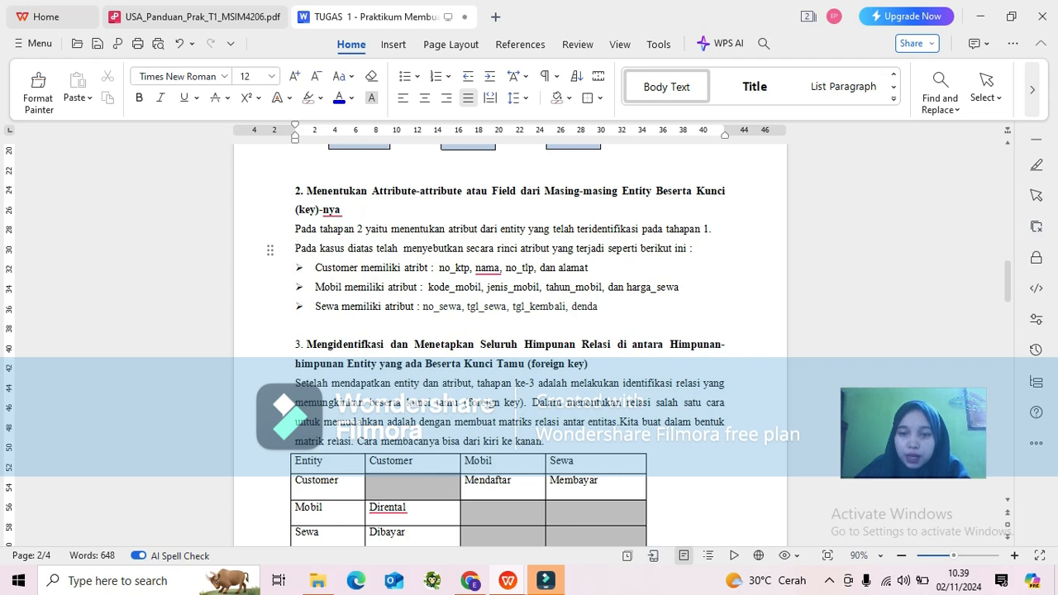
scroll(510, 346, down, 4)
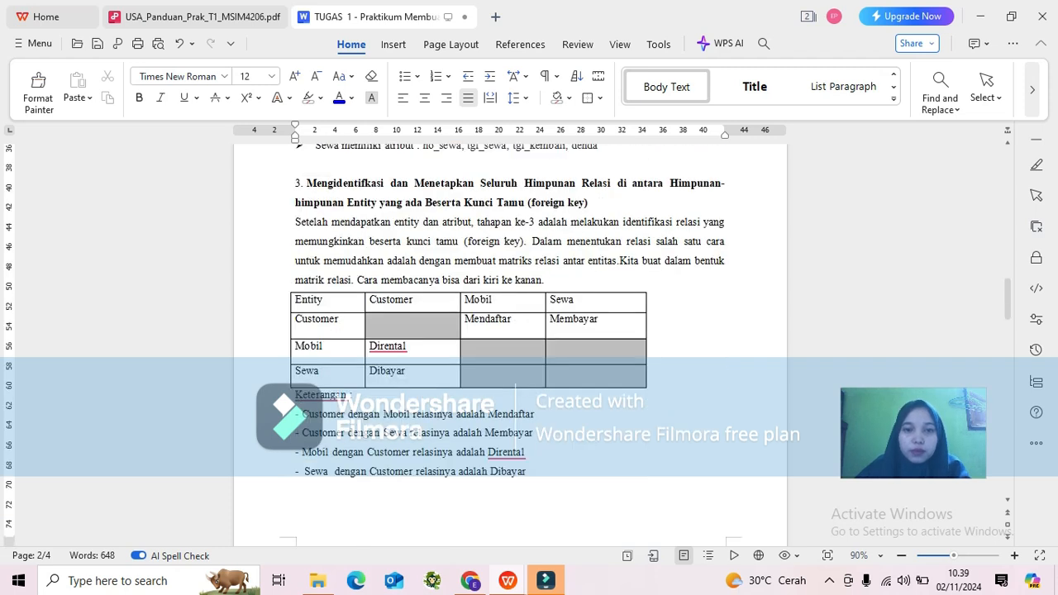
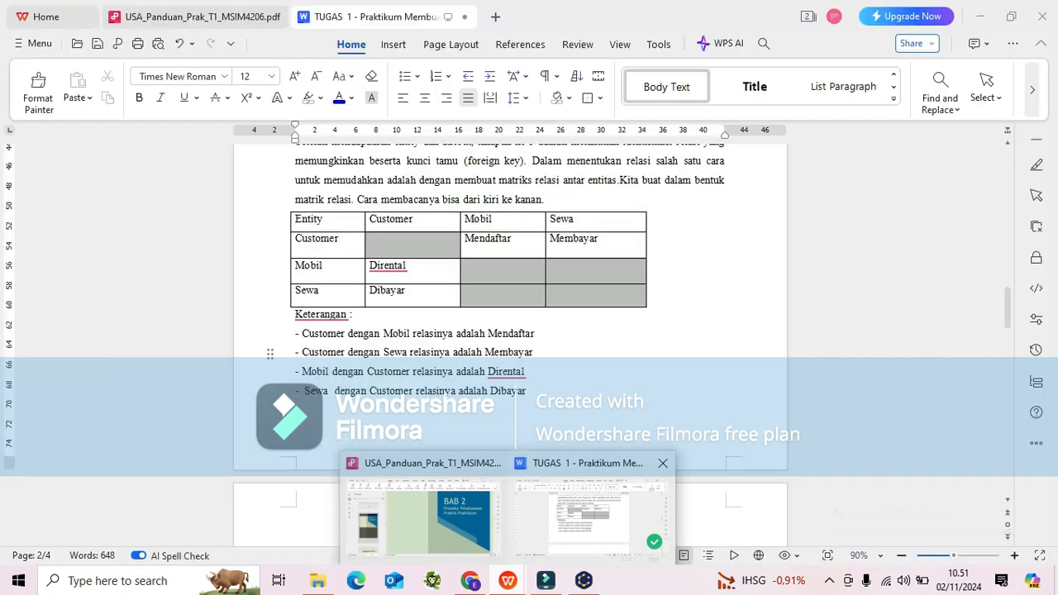
Switch to the TUGAS 1 document and review the entity attributes and the relation matrix between Customer, Mobil and Sewa.
click(591, 508)
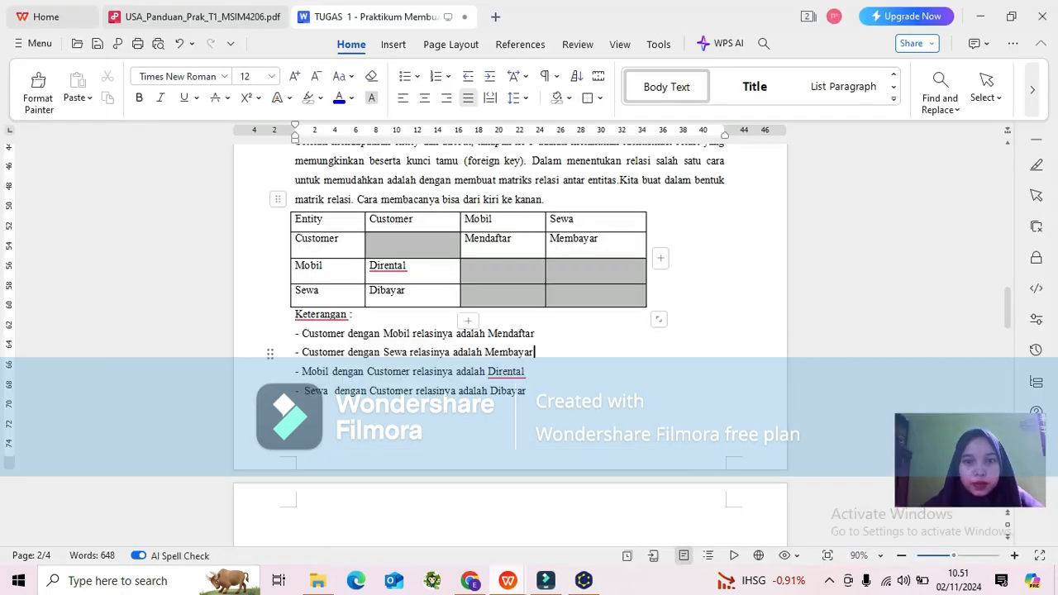
scroll(510, 345, up, 4)
scroll(510, 345, down, 2)
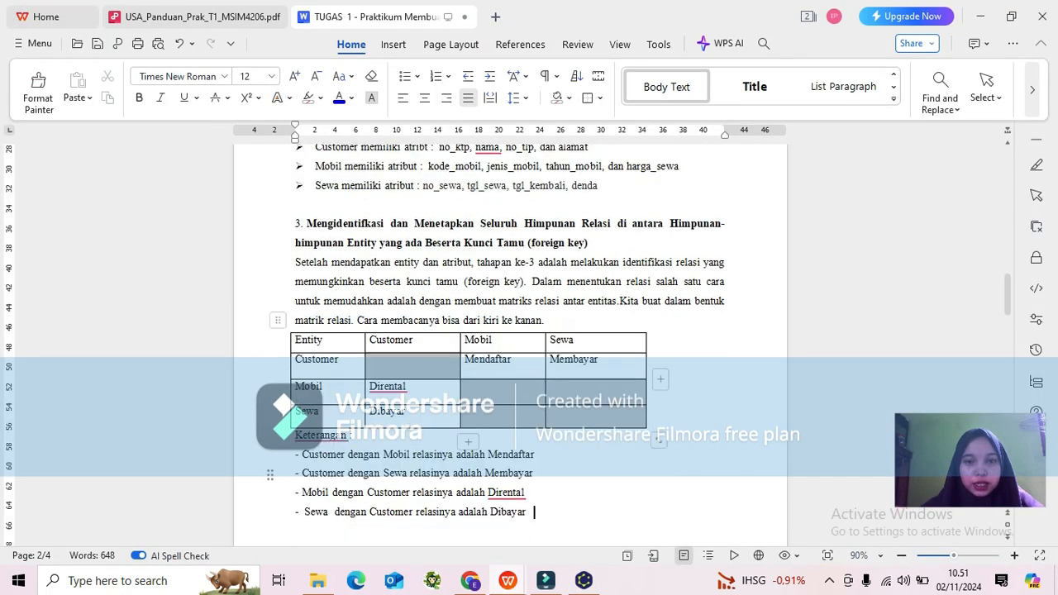
scroll(510, 345, down, 1)
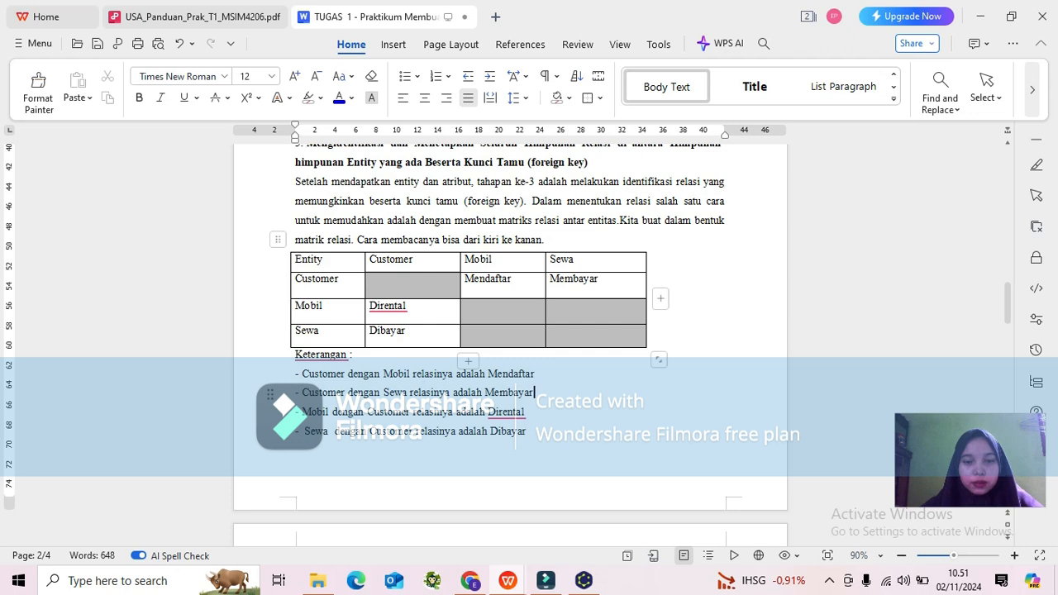
scroll(510, 345, up, 6)
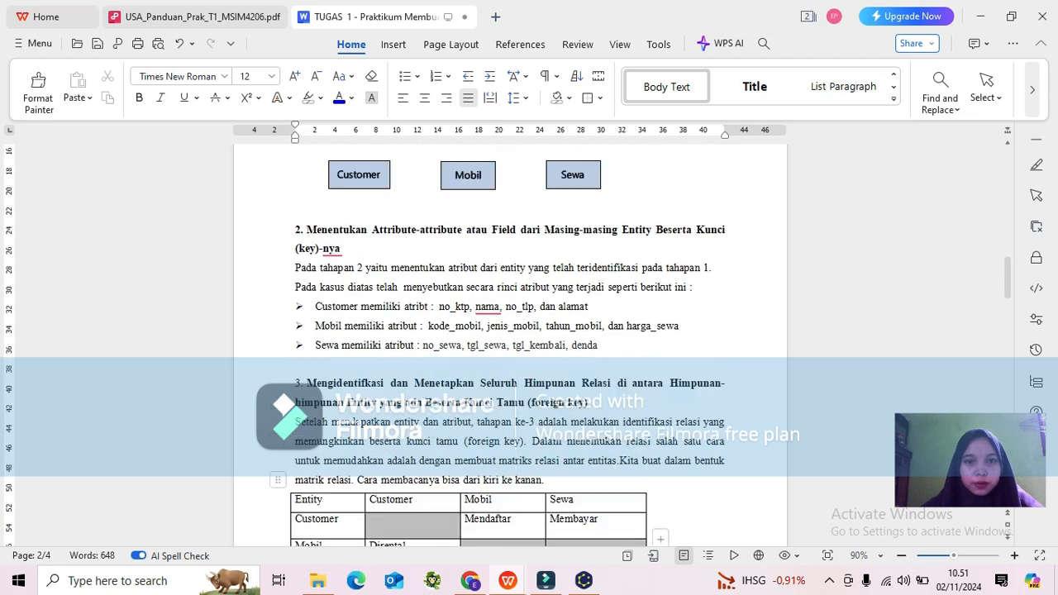
scroll(510, 345, down, 1)
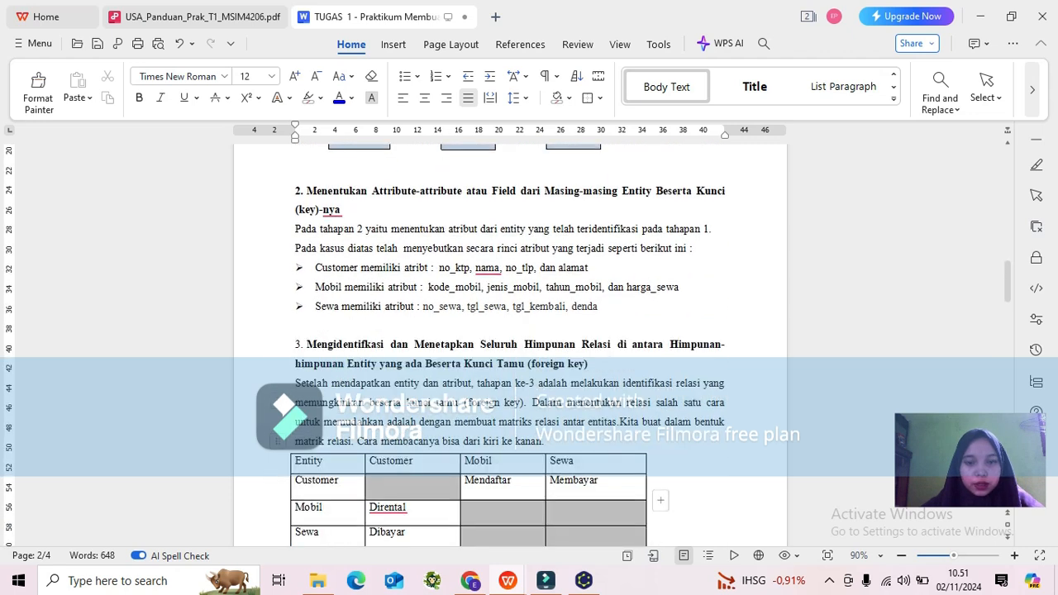
scroll(510, 344, down, 3)
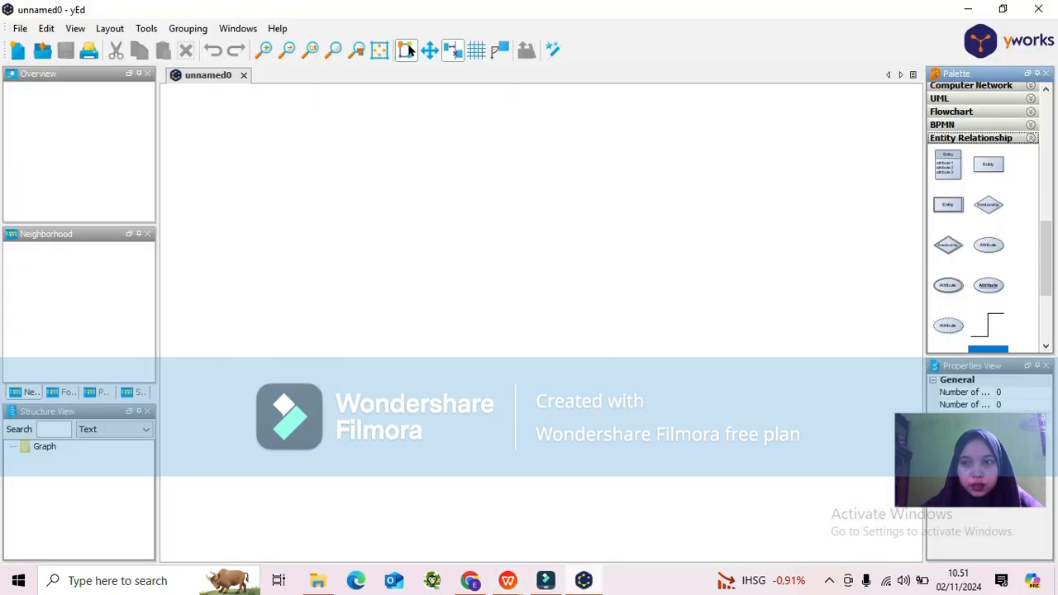
Place three Entity shapes from the Entity Relationship palette onto the empty canvas.
drag(988, 164, 307, 211)
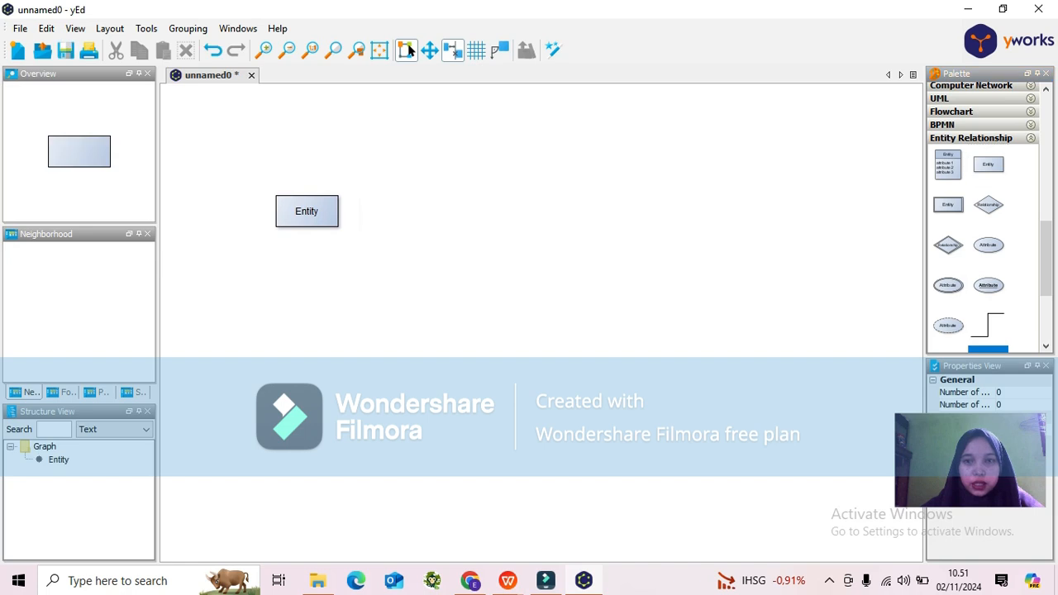
drag(988, 163, 495, 211)
drag(988, 164, 707, 232)
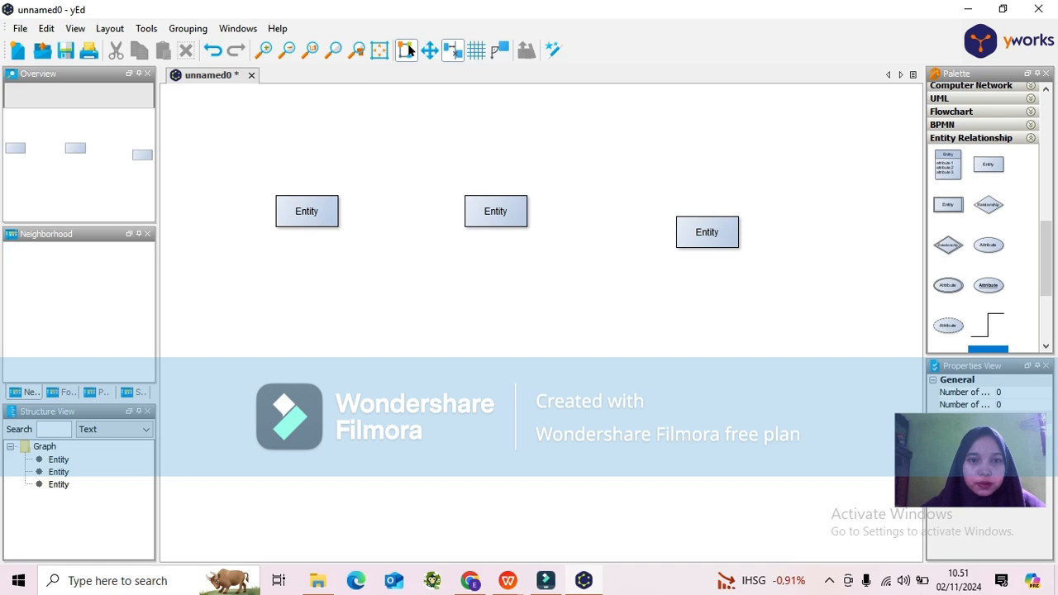
Rename the three entities Customer, Mobil and Sewa.
click(306, 212)
key(F2)
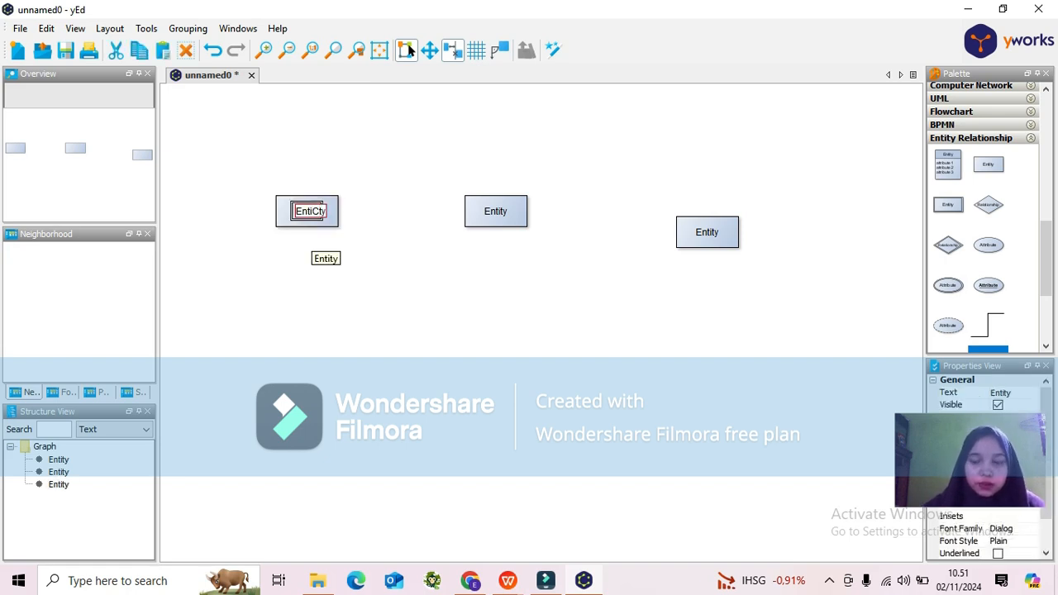
key(BackSpace)
key(BackSpace)
key(BackSpace)
key(BackSpace)
key(BackSpace)
key(BackSpace)
key(BackSpace)
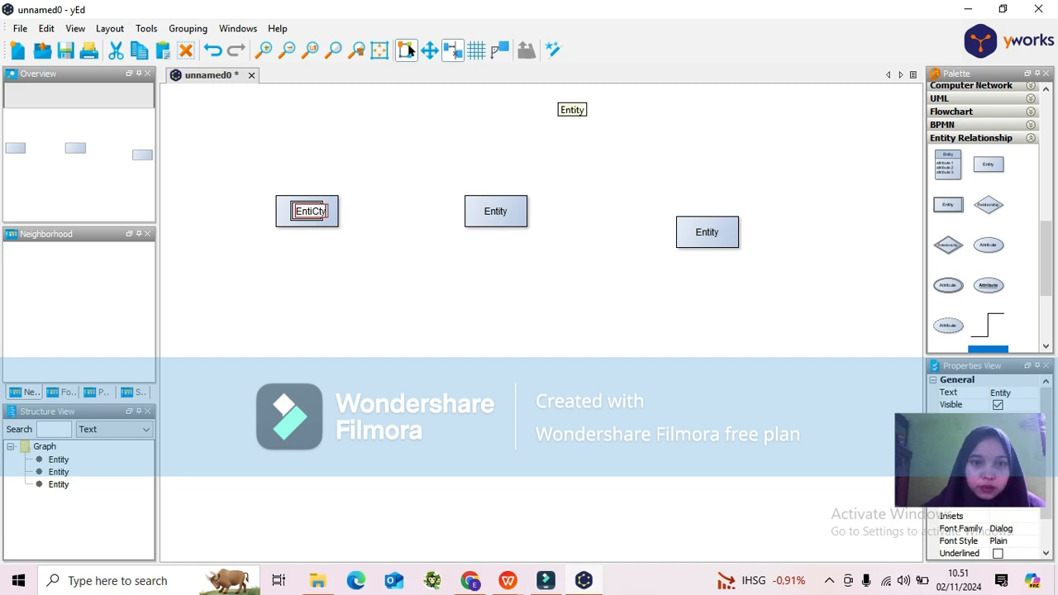
text(Customer)
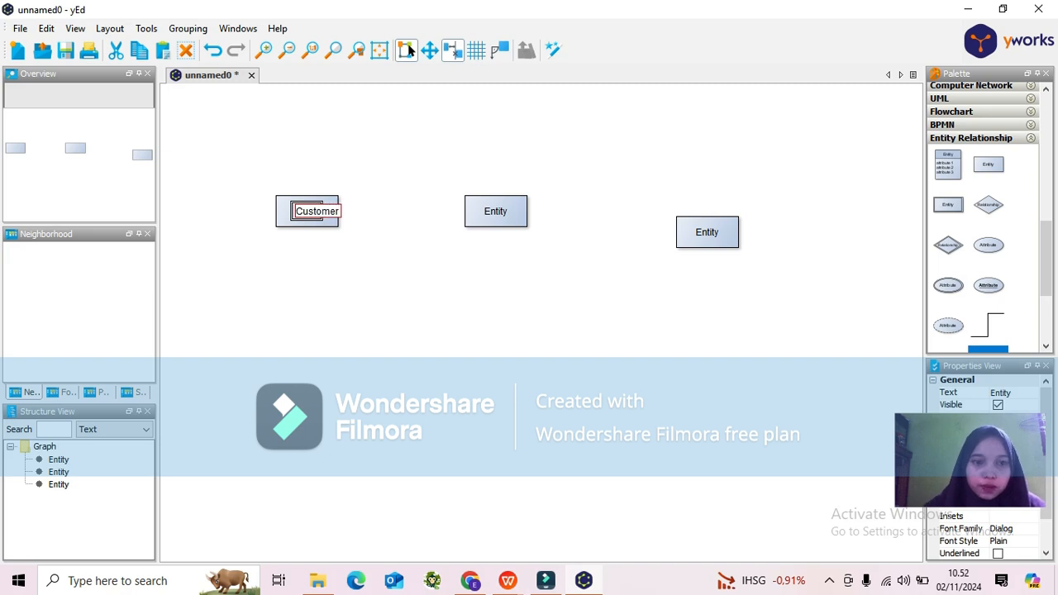
key(Tab)
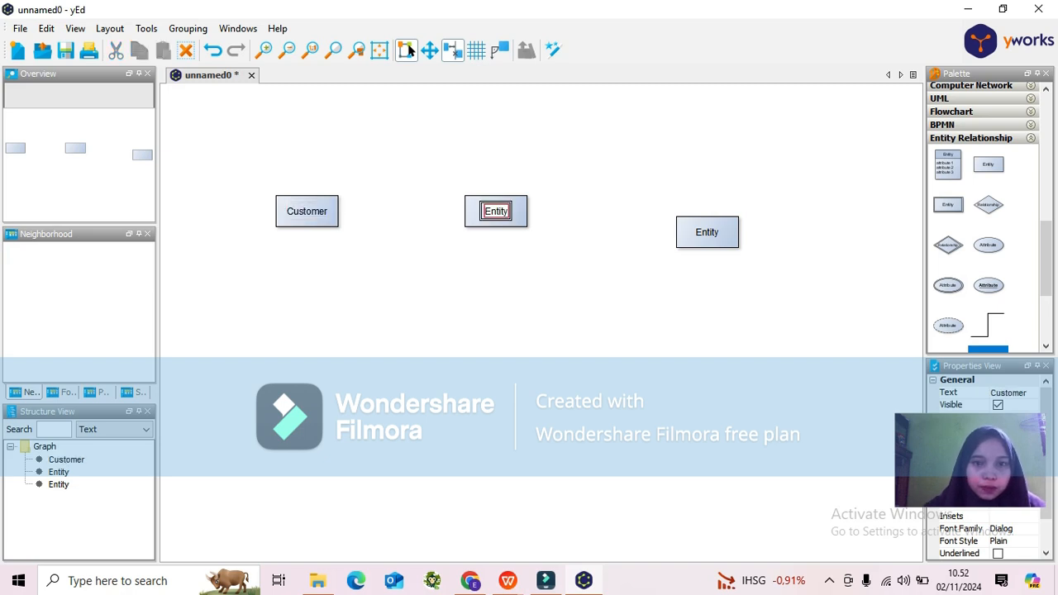
text(Mobil)
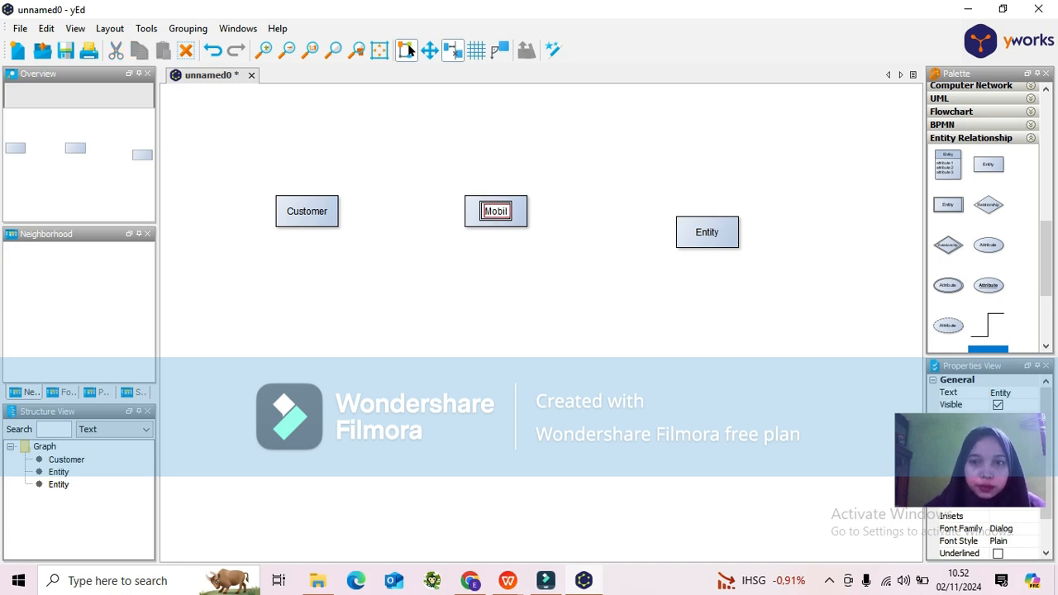
key(Tab)
text(Sewa)
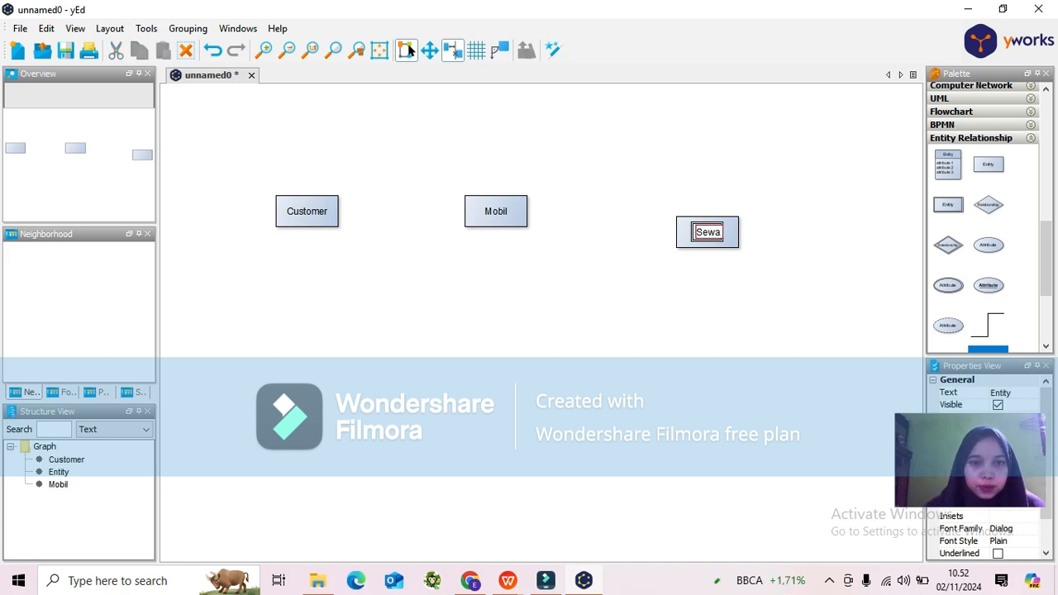
Move the Customer and Sewa entities down below Mobil, on opposite sides.
click(307, 212)
drag(307, 211, 265, 448)
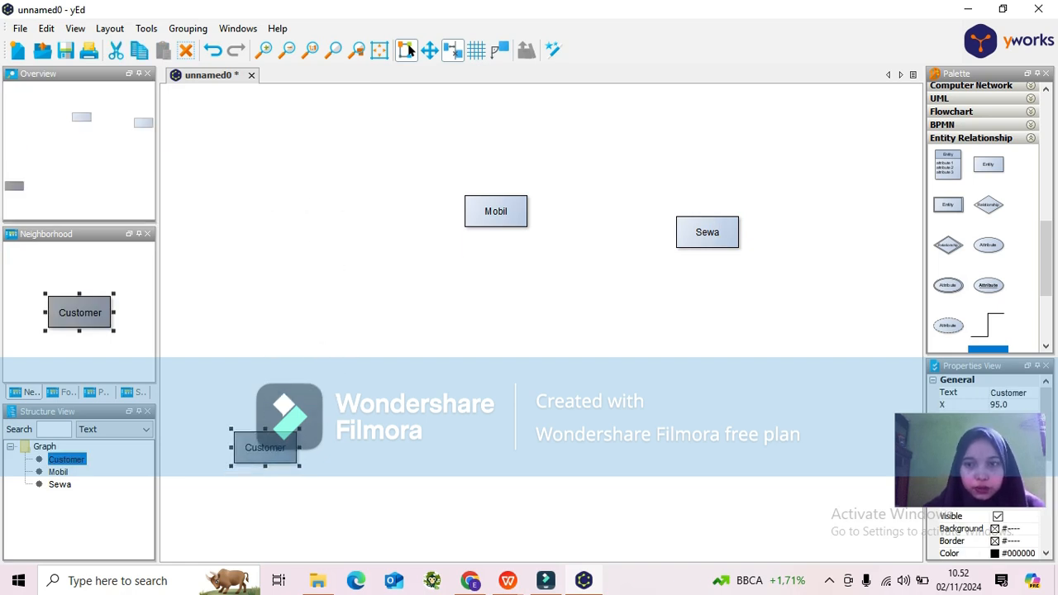
click(707, 232)
drag(707, 232, 737, 447)
Add four Attribute ellipses arranged around the Mobil entity.
click(497, 212)
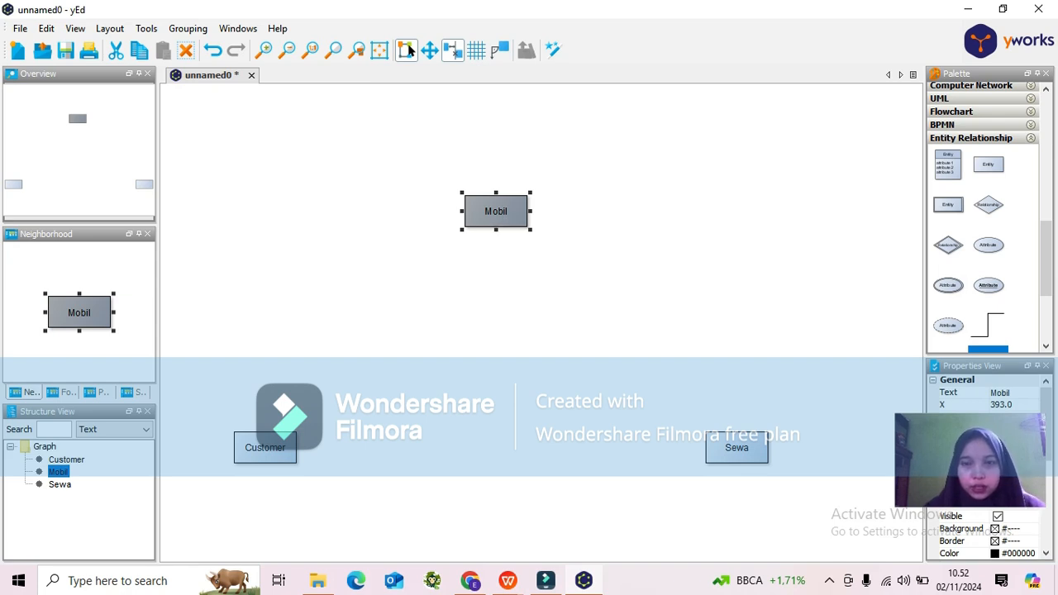
click(991, 248)
drag(989, 245, 390, 153)
drag(989, 245, 565, 157)
drag(989, 245, 389, 266)
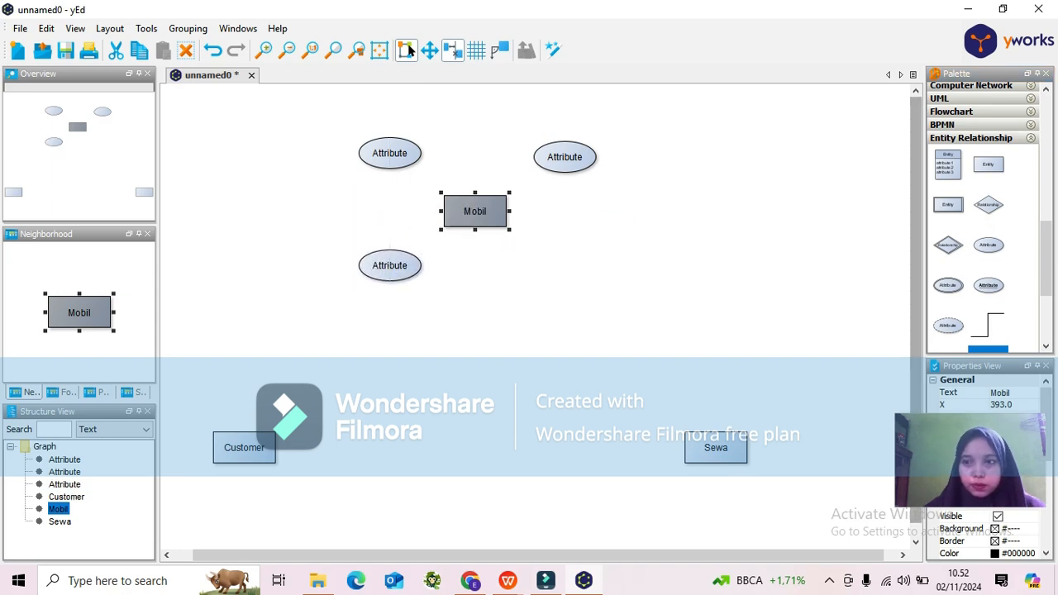
drag(988, 245, 560, 266)
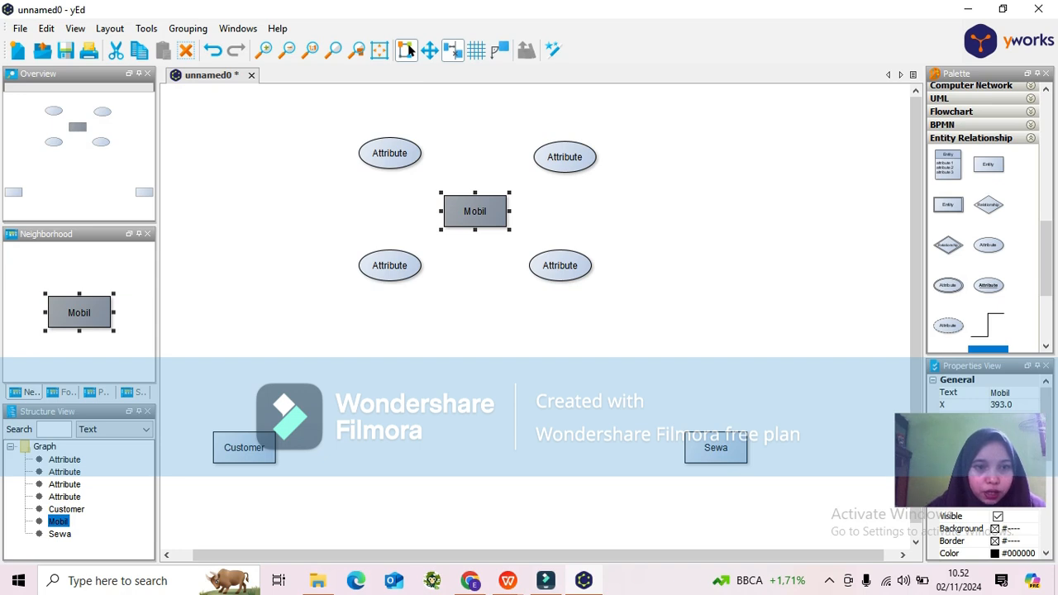
Rename the two upper attributes around Mobil as kode_mobil and jenis_mobil.
double_click(390, 153)
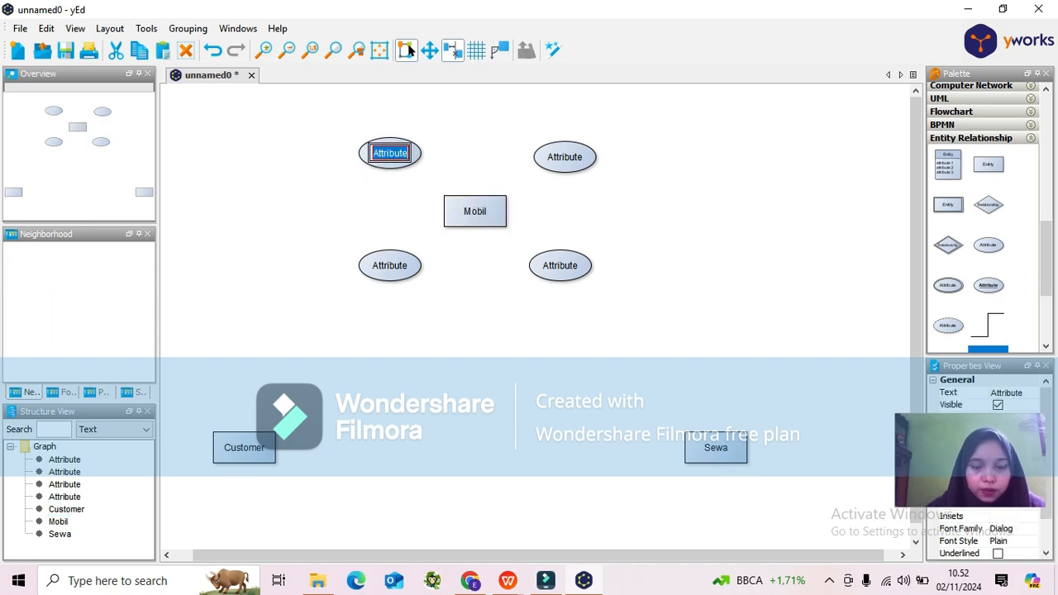
text(K)
key(BackSpace)
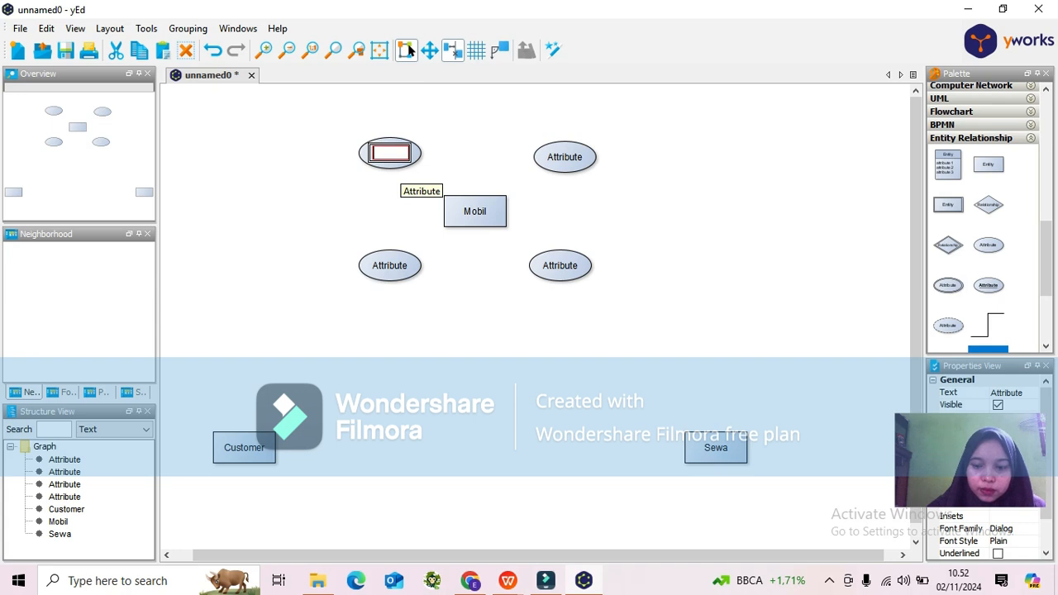
text(kode_mobil)
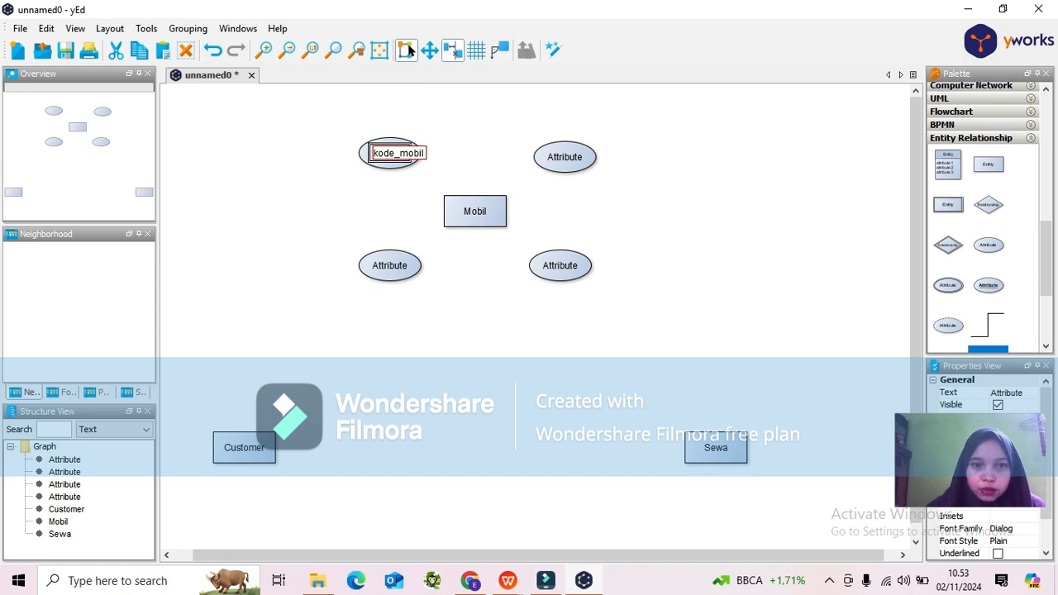
double_click(565, 157)
key(BackSpace)
text(junis)
key(BackSpace)
key(BackSpace)
key(BackSpace)
key(BackSpace)
key(BackSpace)
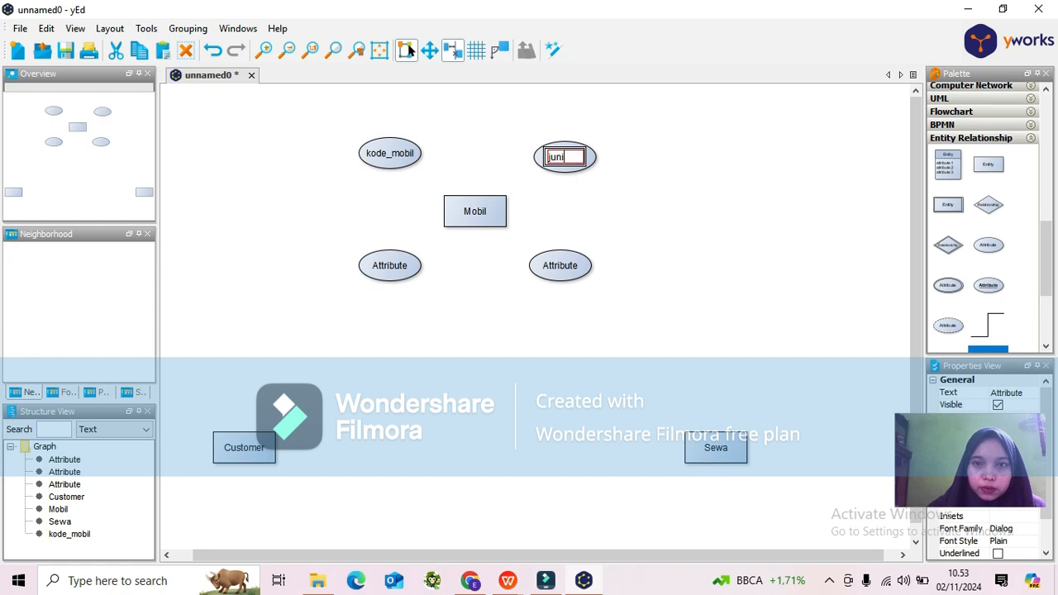
text(jenis_mobil)
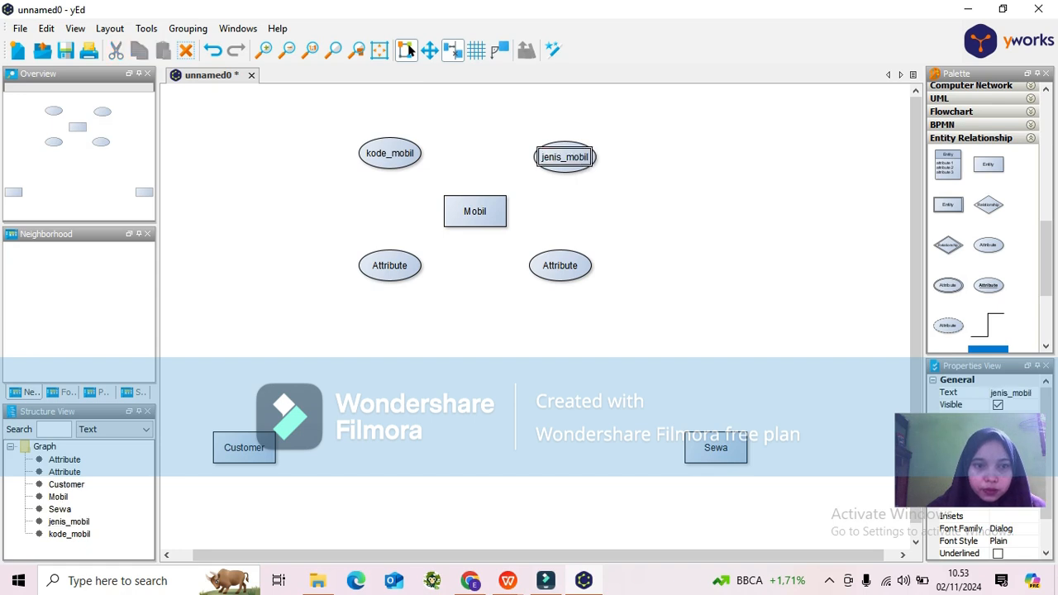
Rename the two lower attributes around Mobil as harga_sewa and tahun_mobil.
double_click(397, 262)
text(harg)
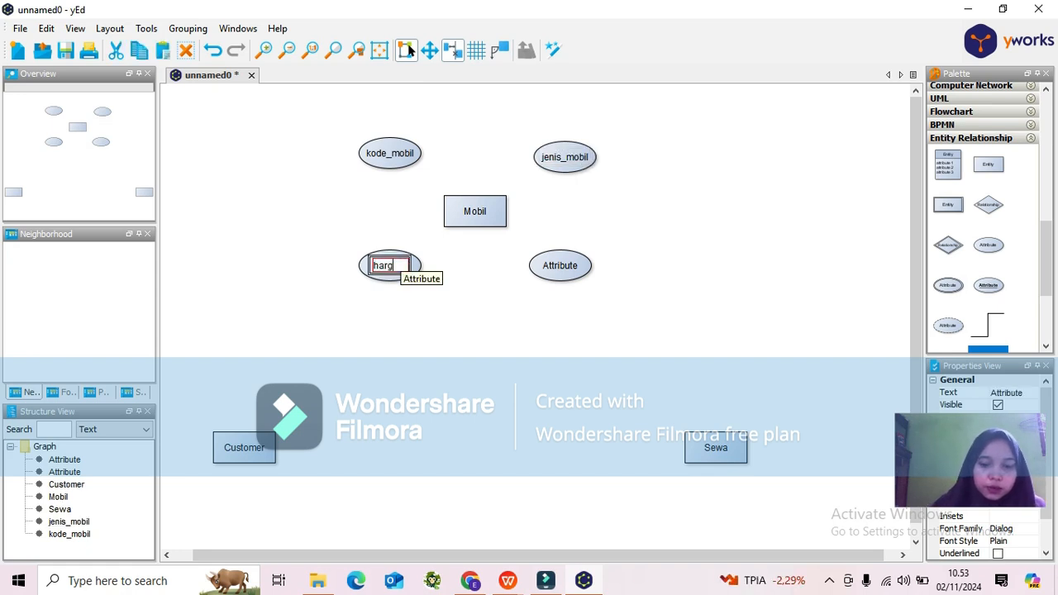
text(a_sewa)
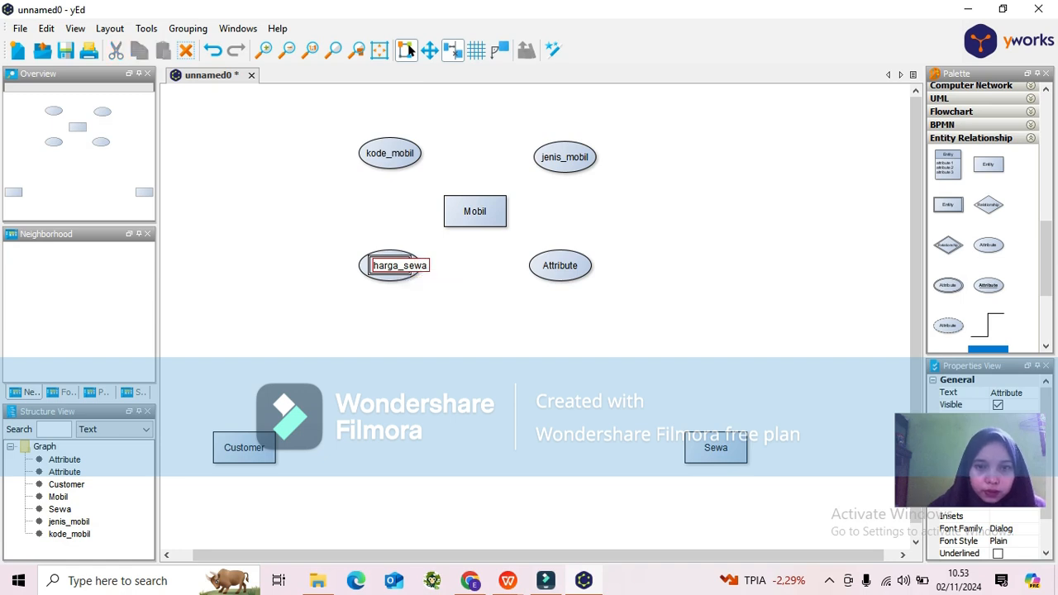
key(Tab)
text(tahun)
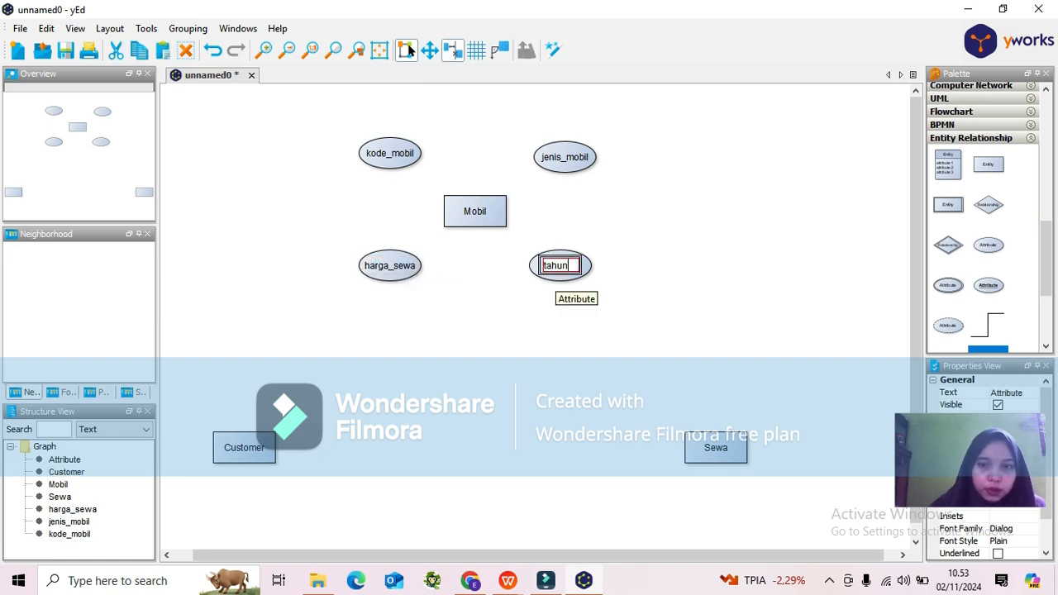
text(_mobil)
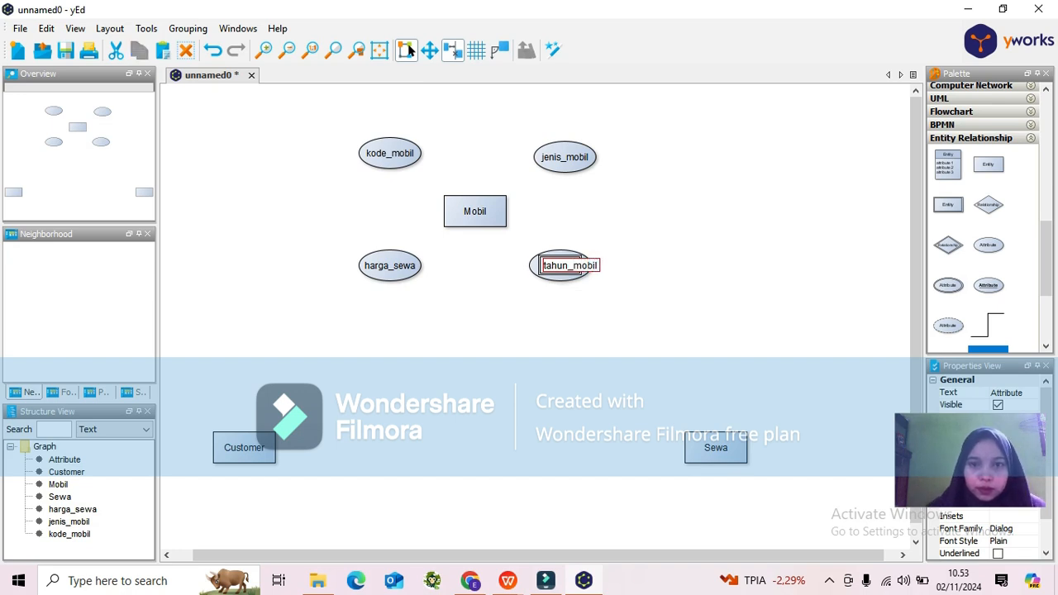
key(Return)
click(476, 212)
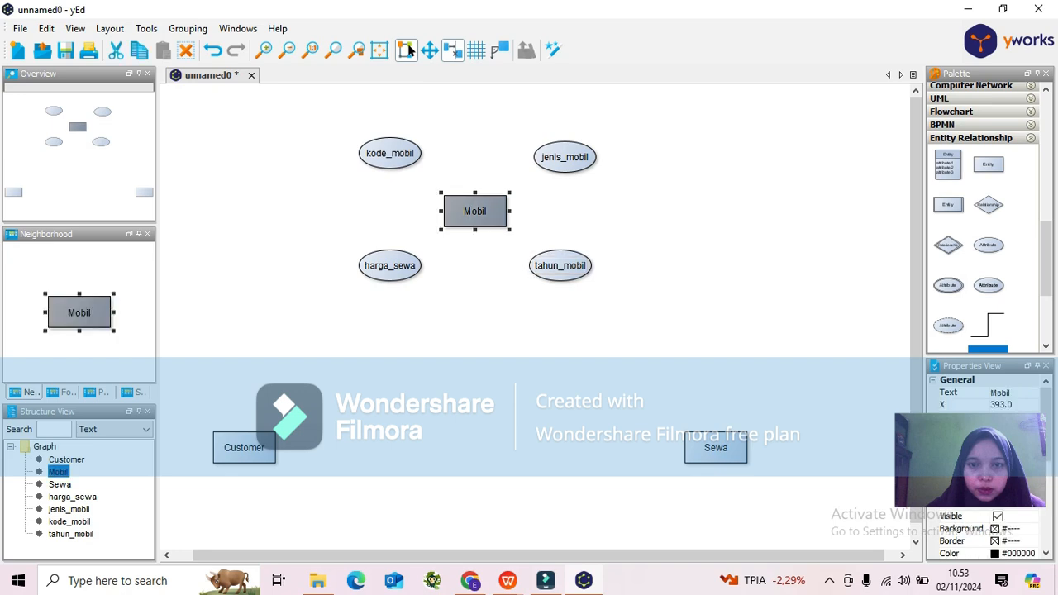
key(Escape)
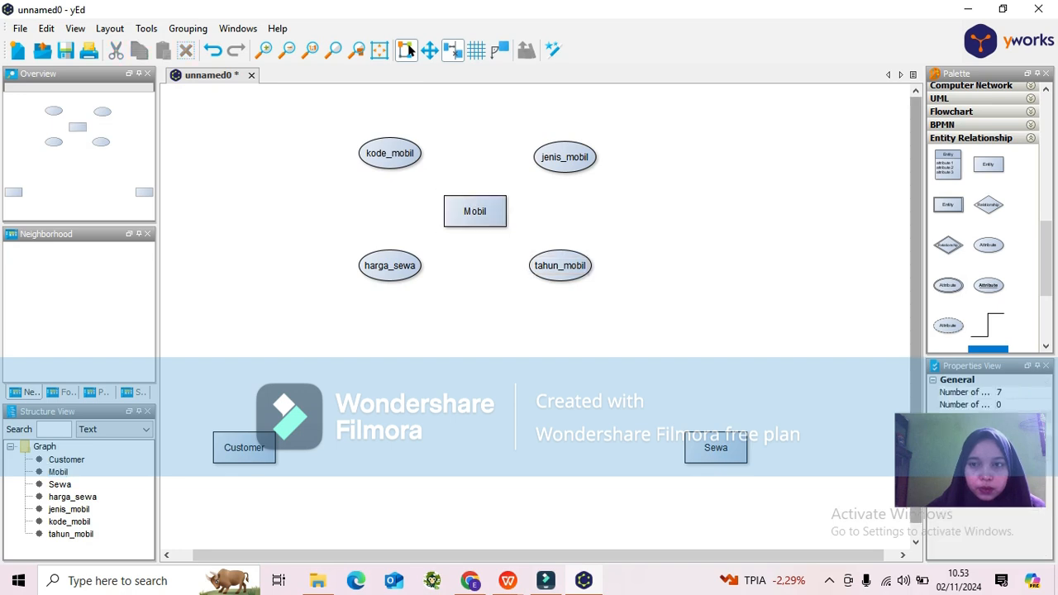
Add four Attribute ellipses arranged around the Customer entity.
drag(916, 311, 916, 324)
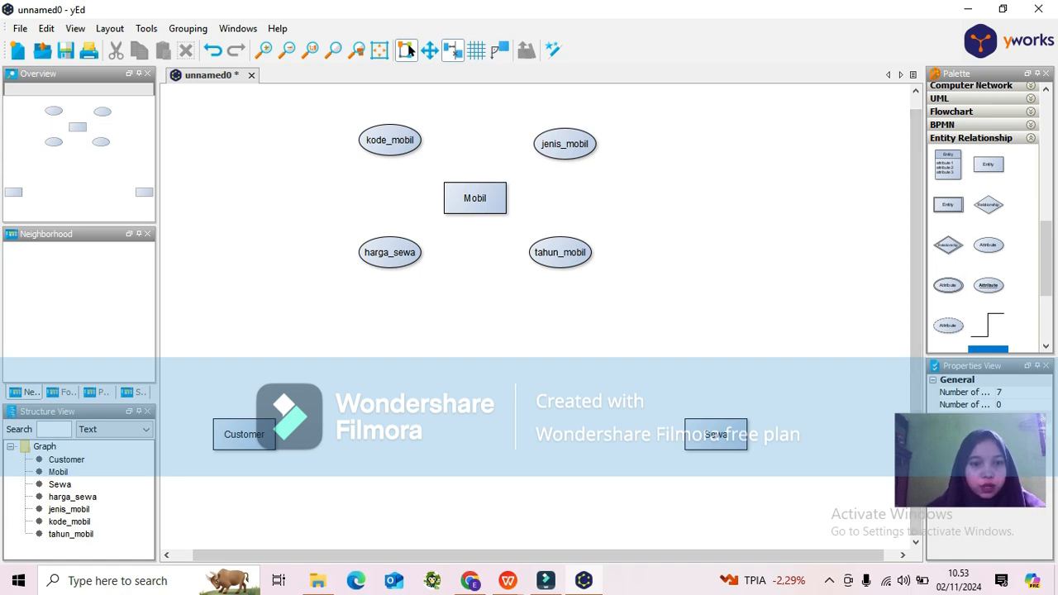
click(991, 249)
drag(991, 249, 322, 379)
drag(989, 246, 195, 379)
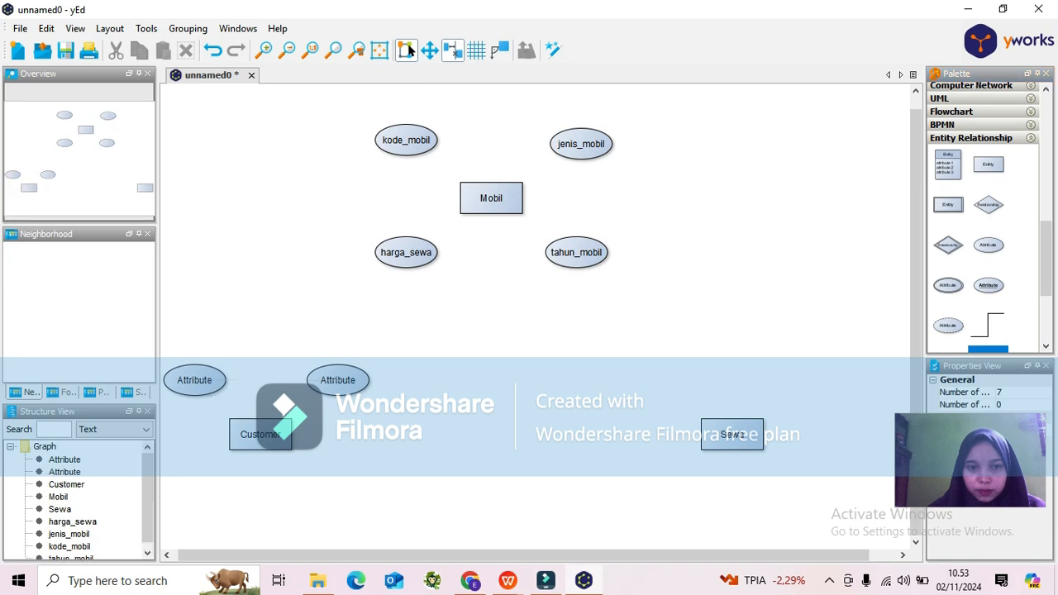
mouse_move(989, 246)
mouse_down()
mouse_move(331, 482)
mouse_move(337, 489)
mouse_up()
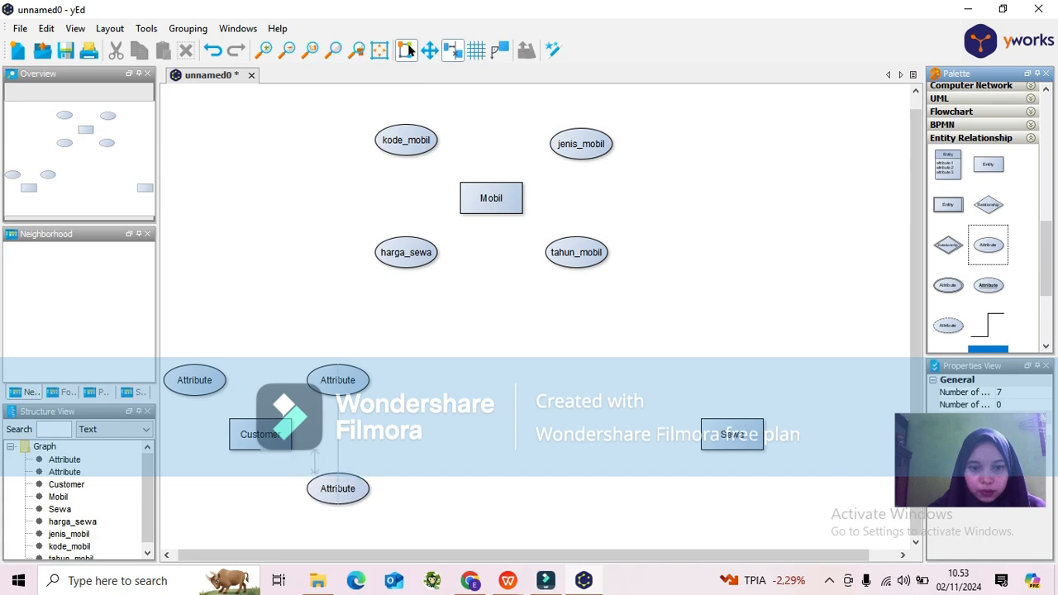
drag(989, 246, 195, 488)
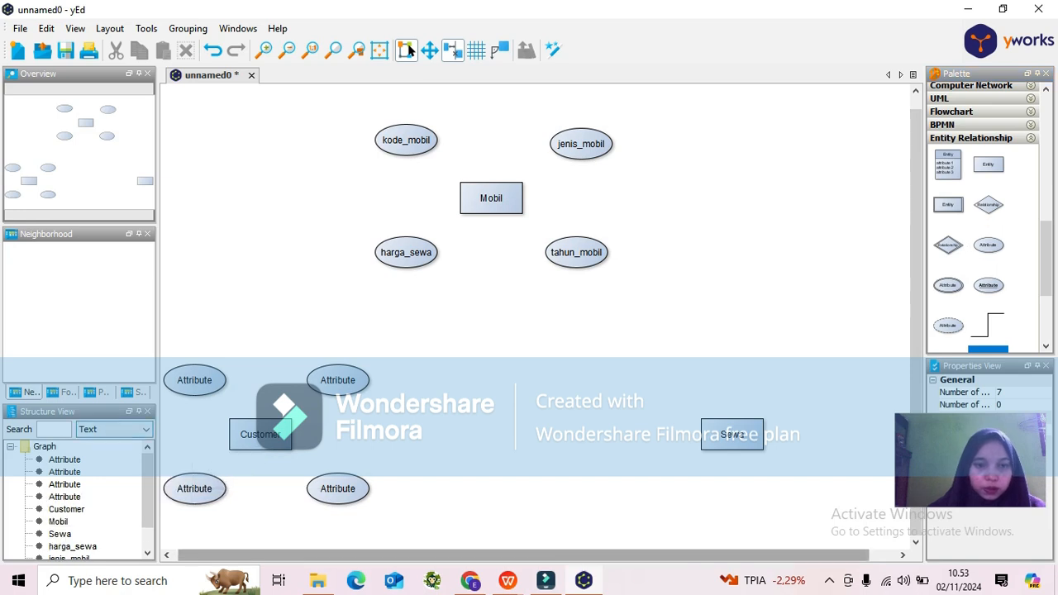
Rename the two upper attributes around Customer as no_ktp and nama.
click(194, 380)
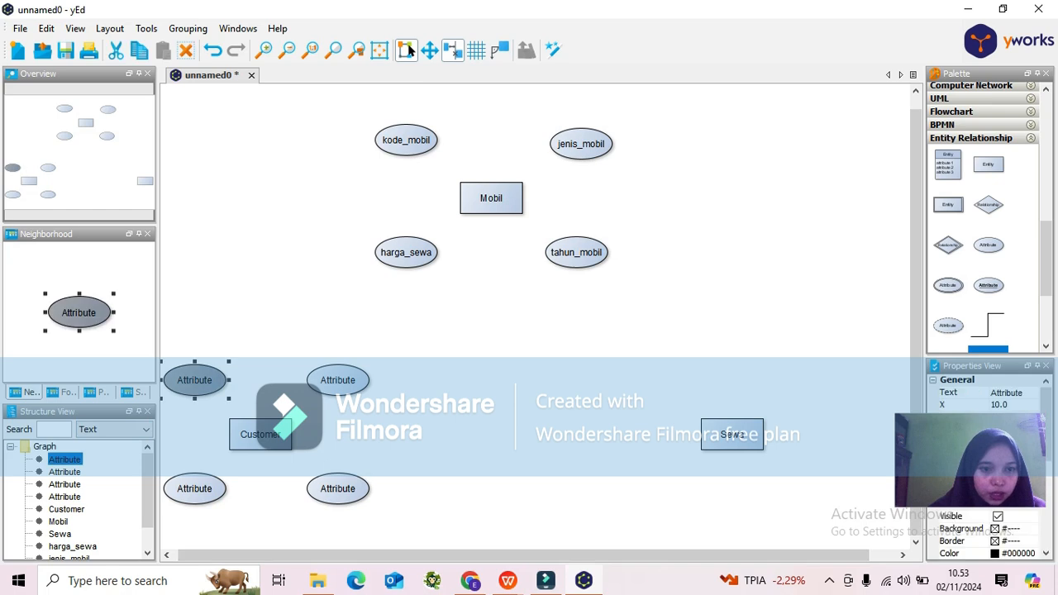
key(F2)
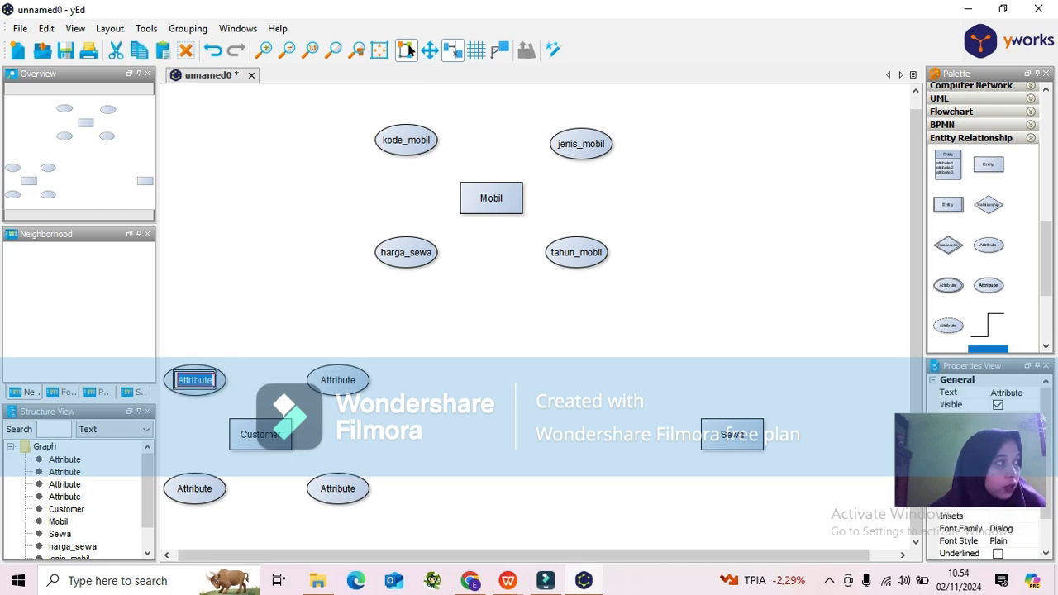
text(nom)
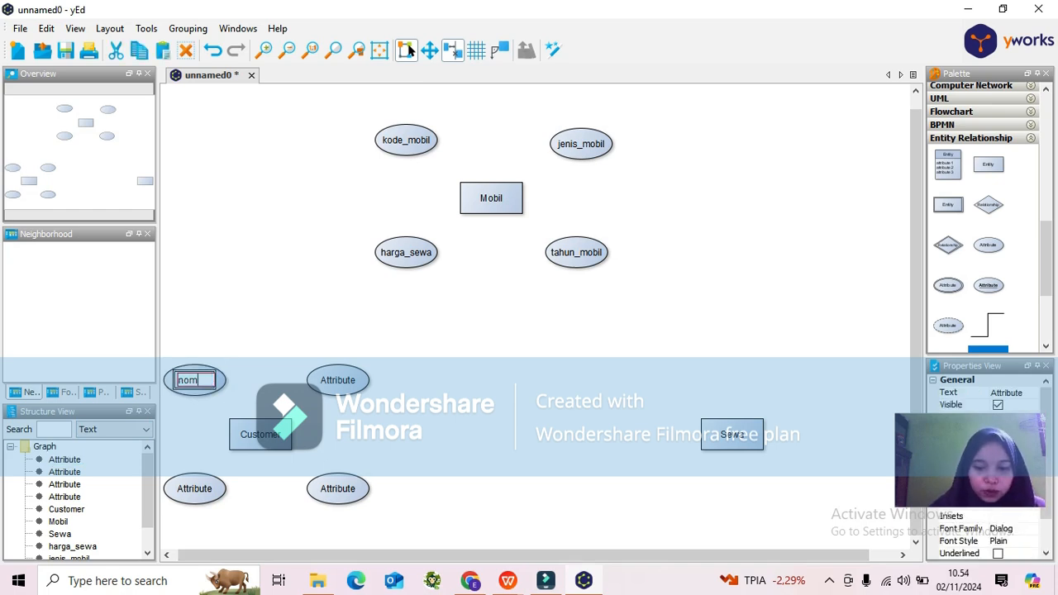
key(BackSpace)
key(BackSpace)
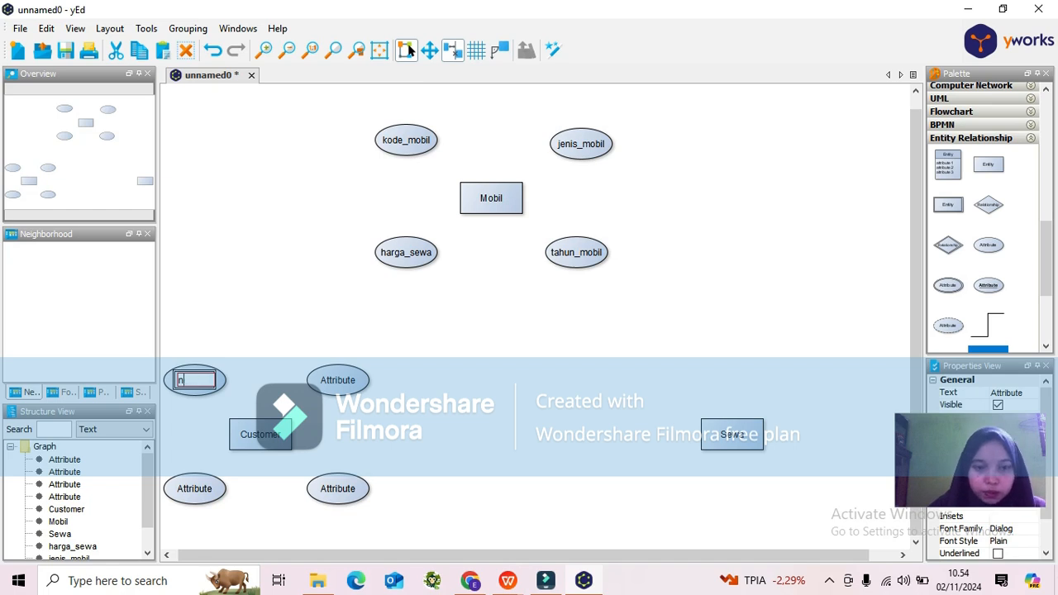
text(o_ktp)
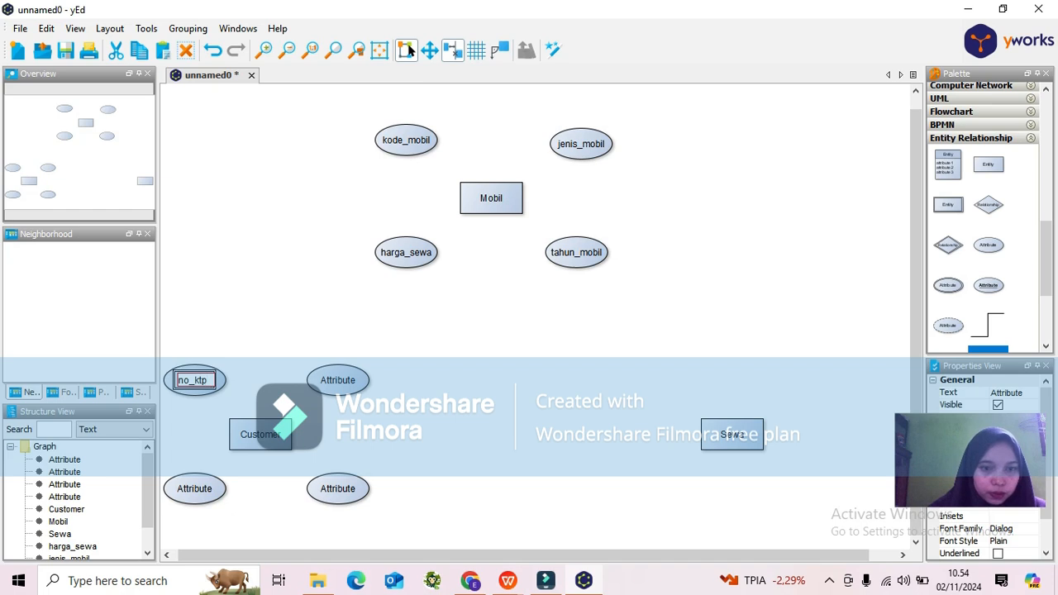
double_click(338, 380)
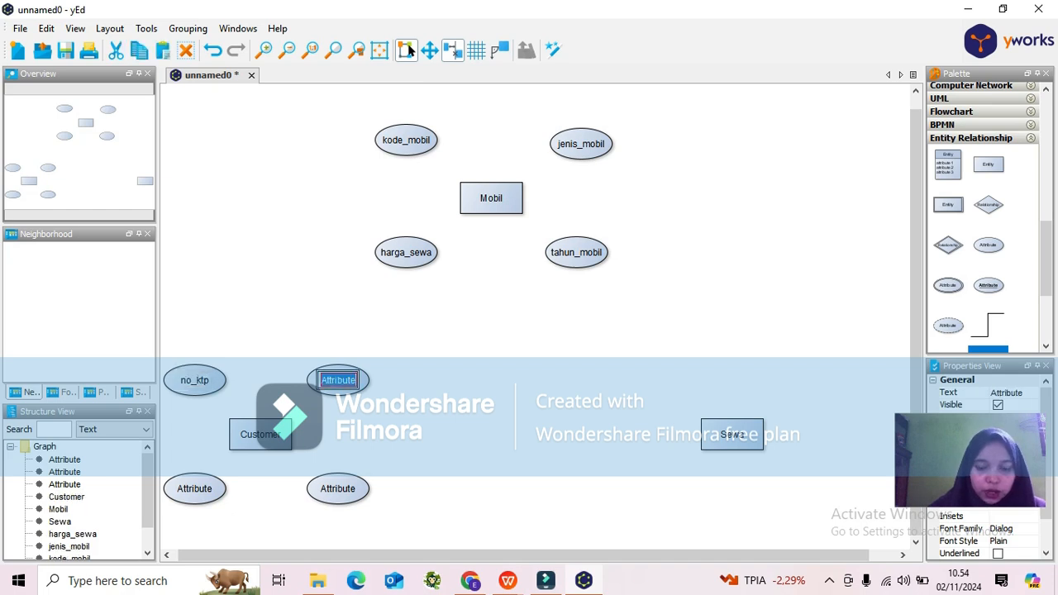
text(nama)
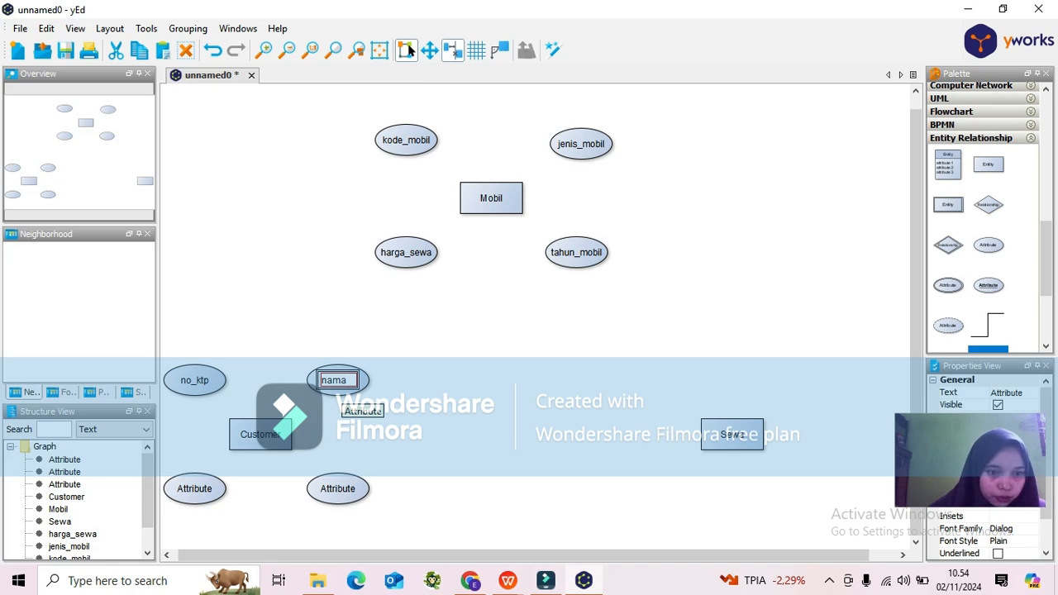
Rename the two lower attributes around Customer as no_tlp and alamat.
double_click(194, 488)
text(no_tlp)
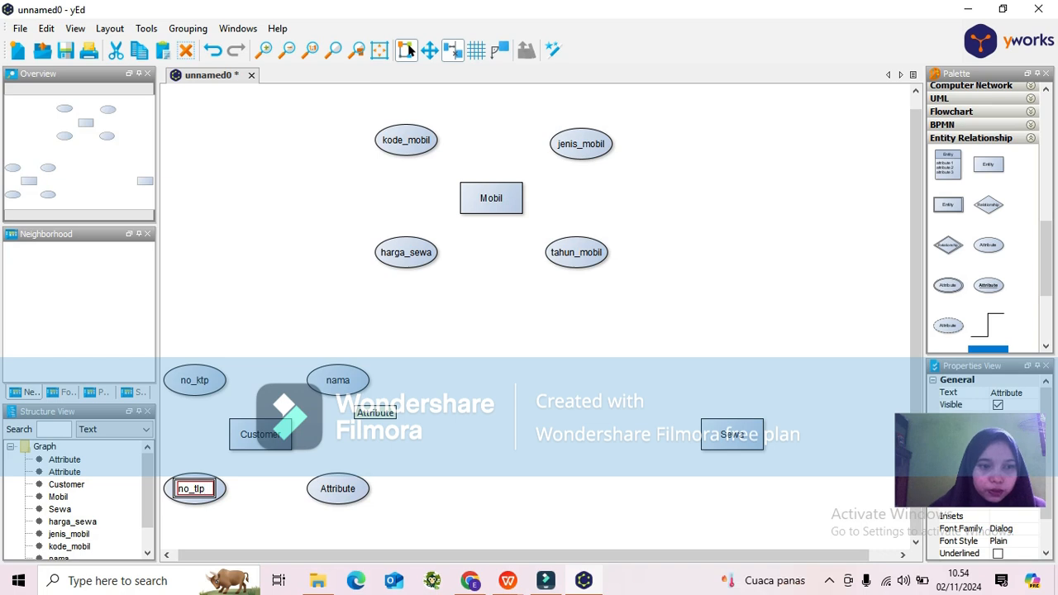
key(Return)
double_click(338, 489)
text(alamat)
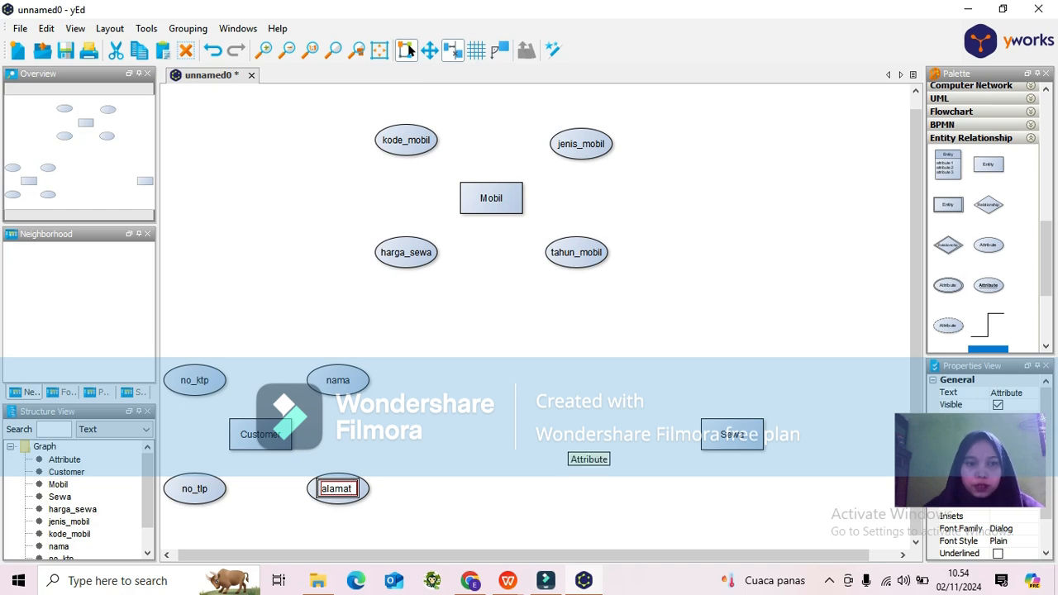
key(Return)
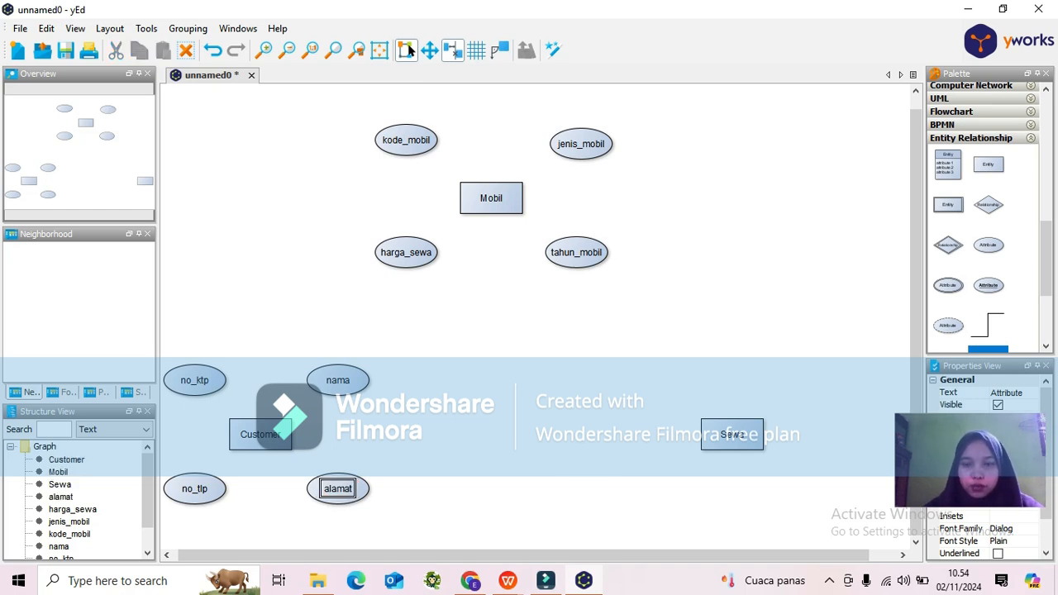
Add four Attribute ellipses arranged around the Sewa entity.
drag(988, 245, 654, 381)
drag(988, 245, 794, 379)
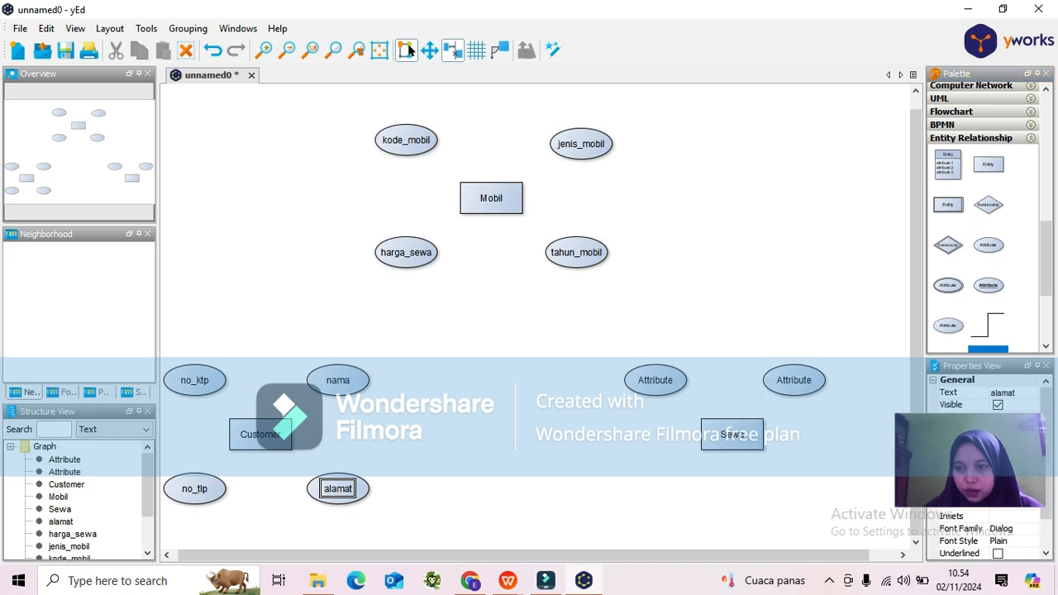
drag(988, 245, 655, 483)
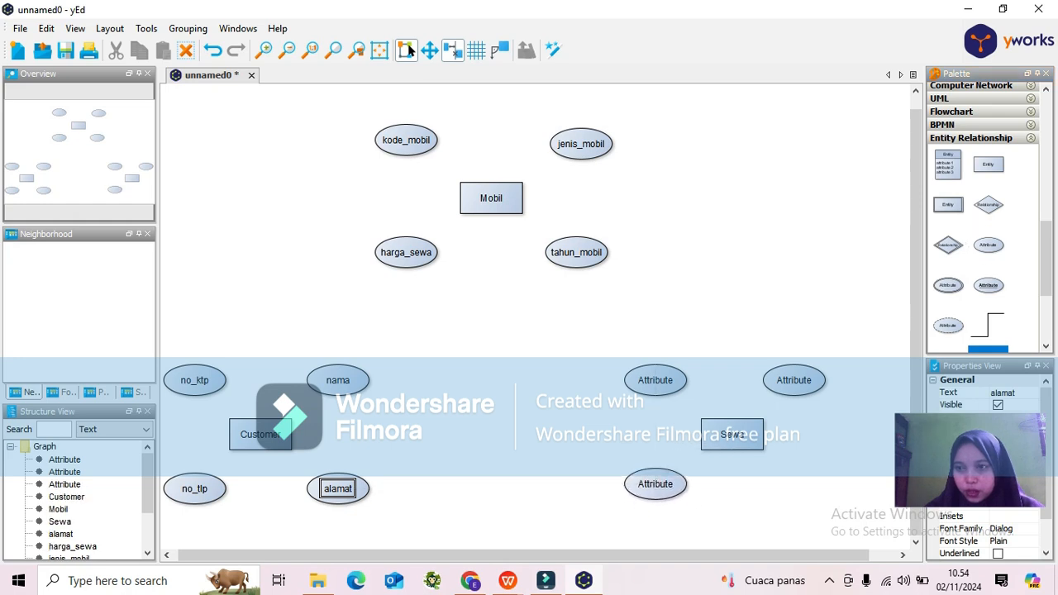
drag(988, 244, 798, 489)
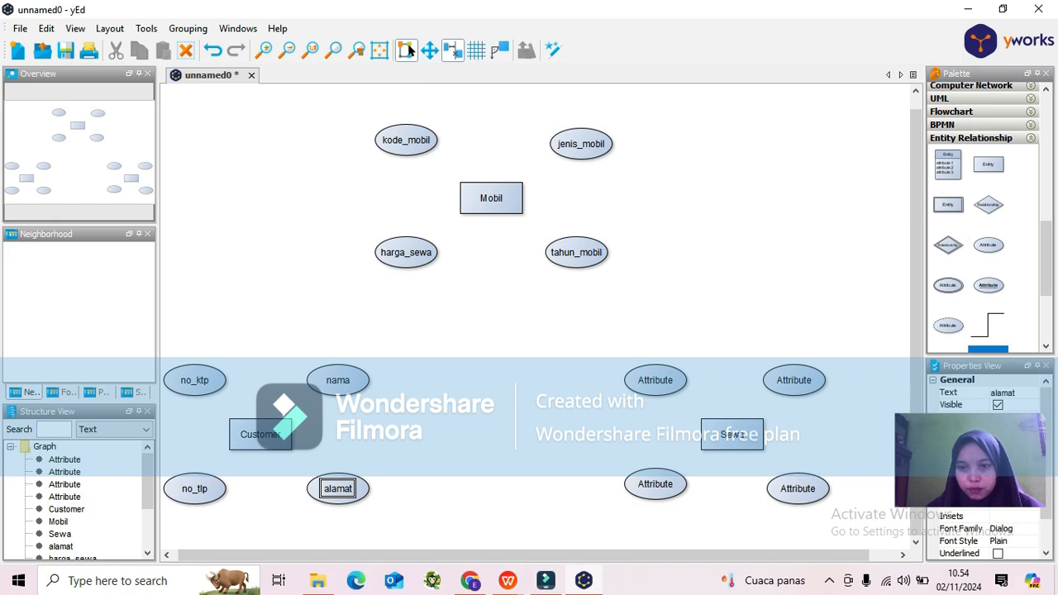
Rename the two upper attributes around Sewa as no_sewa and denda.
click(656, 384)
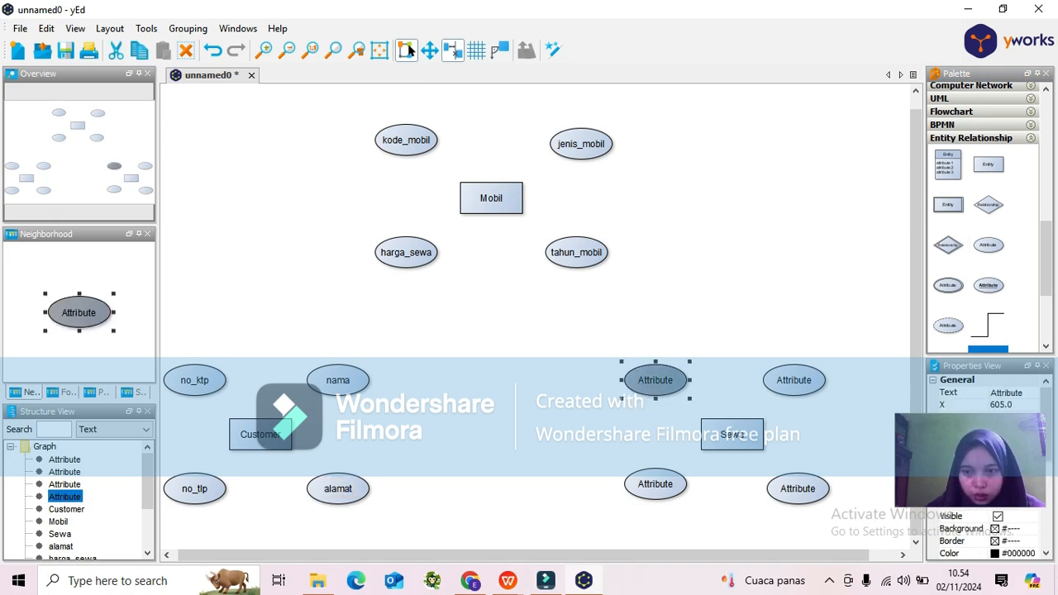
key(F2)
text(m)
key(BackSpace)
text(no_sewa)
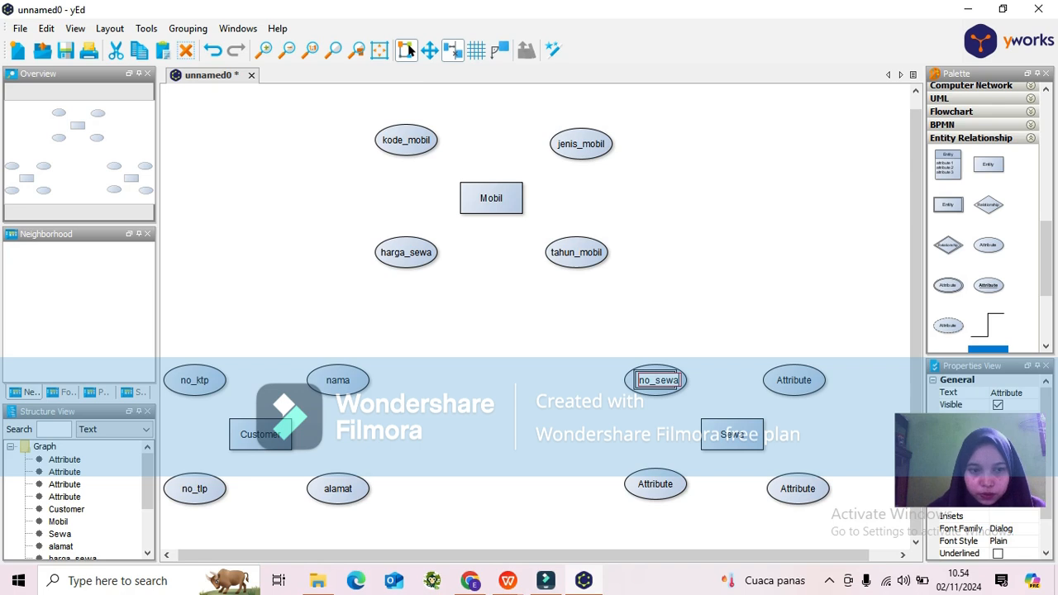
key(Return)
text(denda)
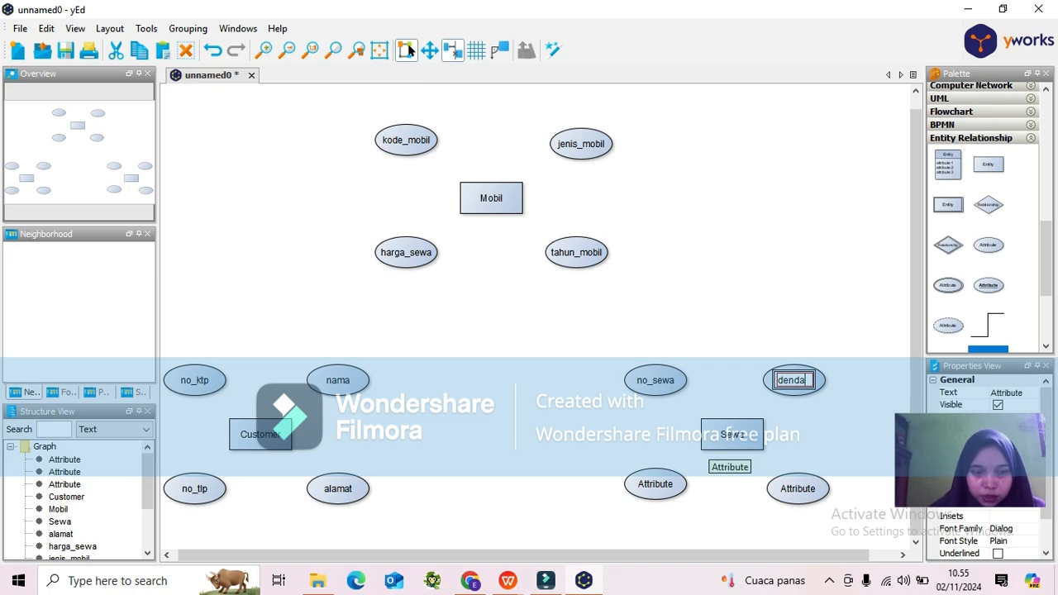
key(Return)
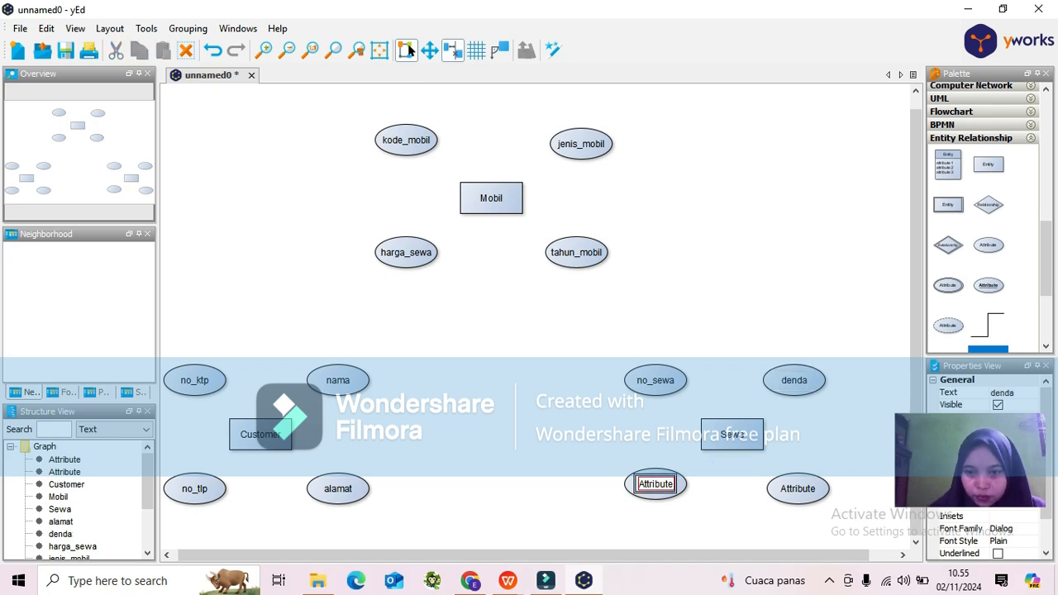
Rename the two lower attributes around Sewa as tgl_sewa and tgl_kembali.
text(t)
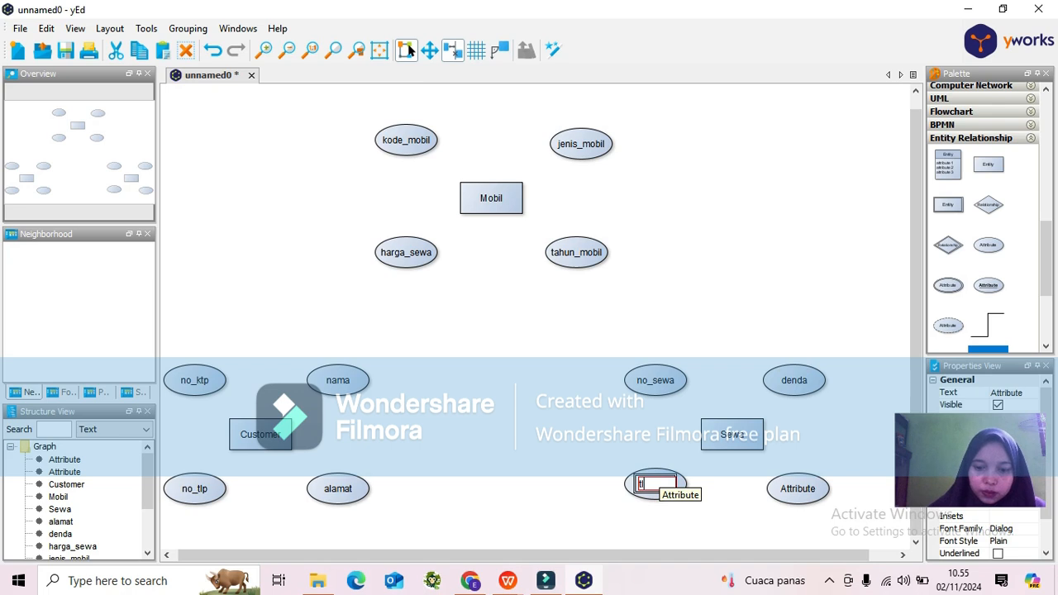
text(gl_)
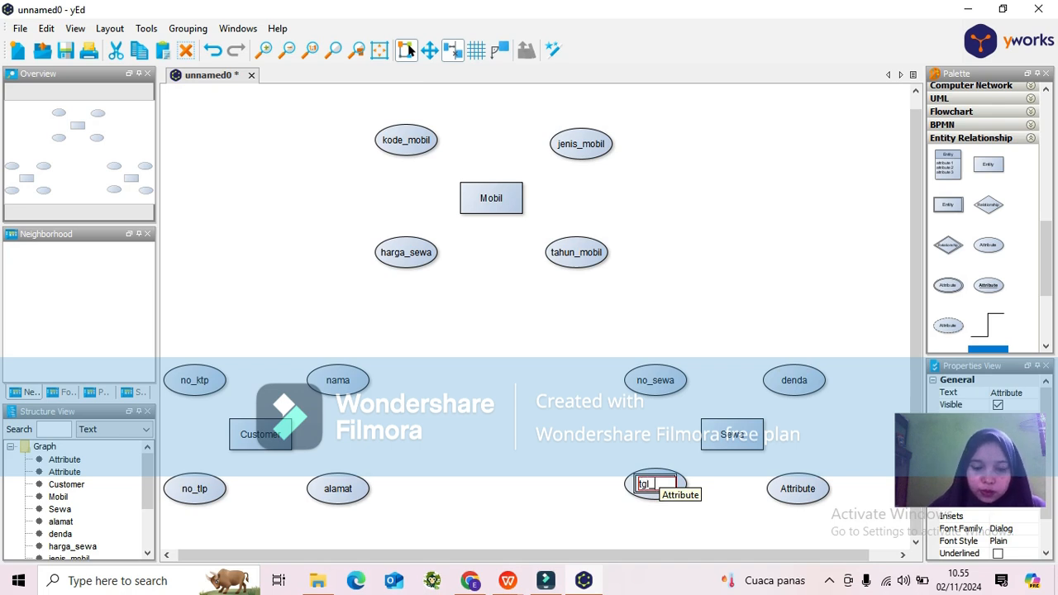
text(sewa)
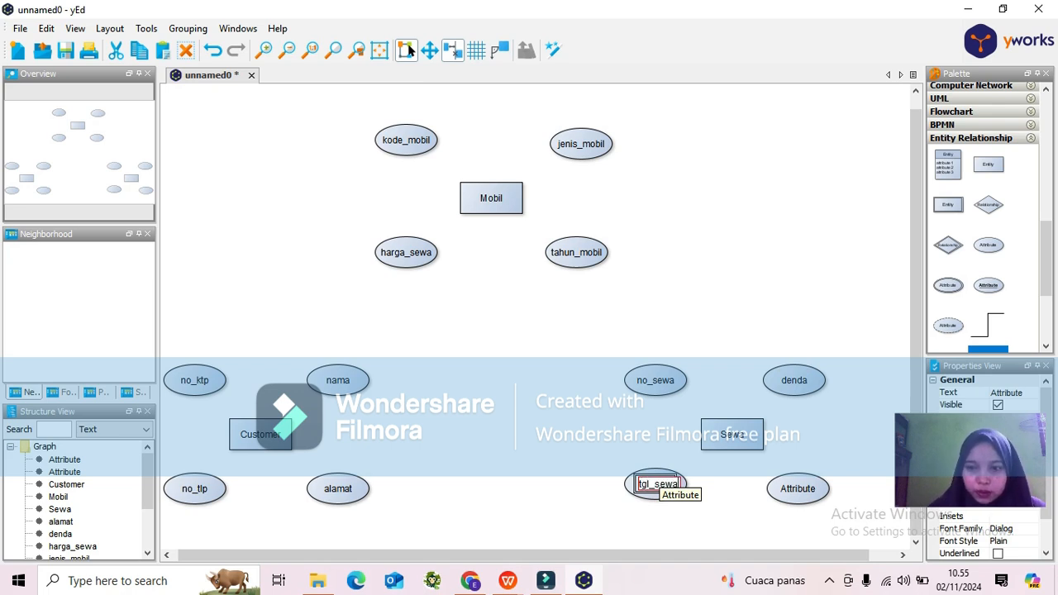
double_click(798, 488)
text(tg)
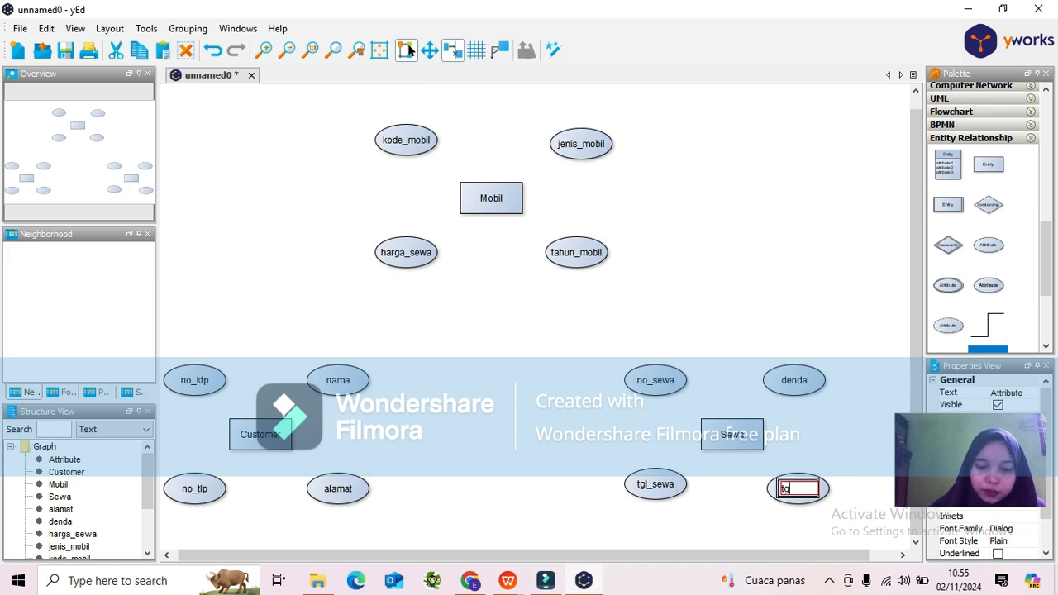
text(l_kembali)
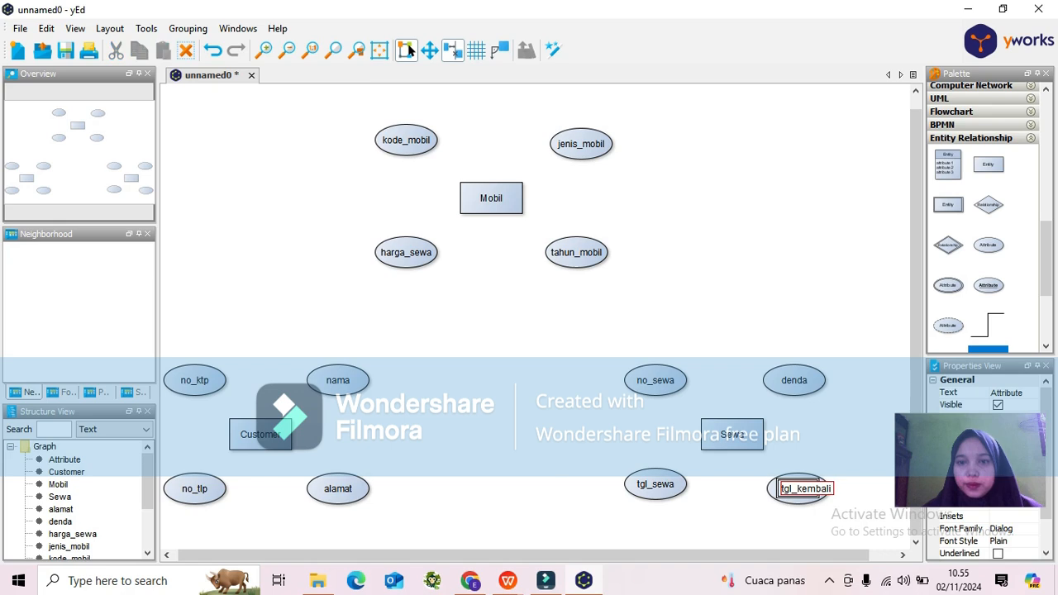
key(Return)
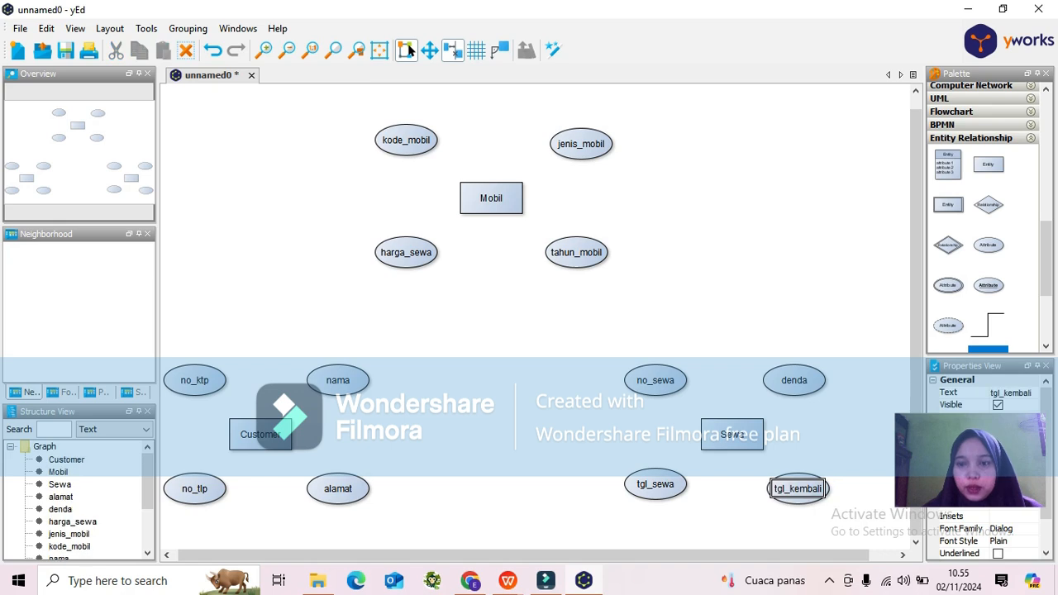
Draw a stray edge from kode_mobil, then delete it together with the tgl_kembali label.
drag(1046, 258, 1046, 278)
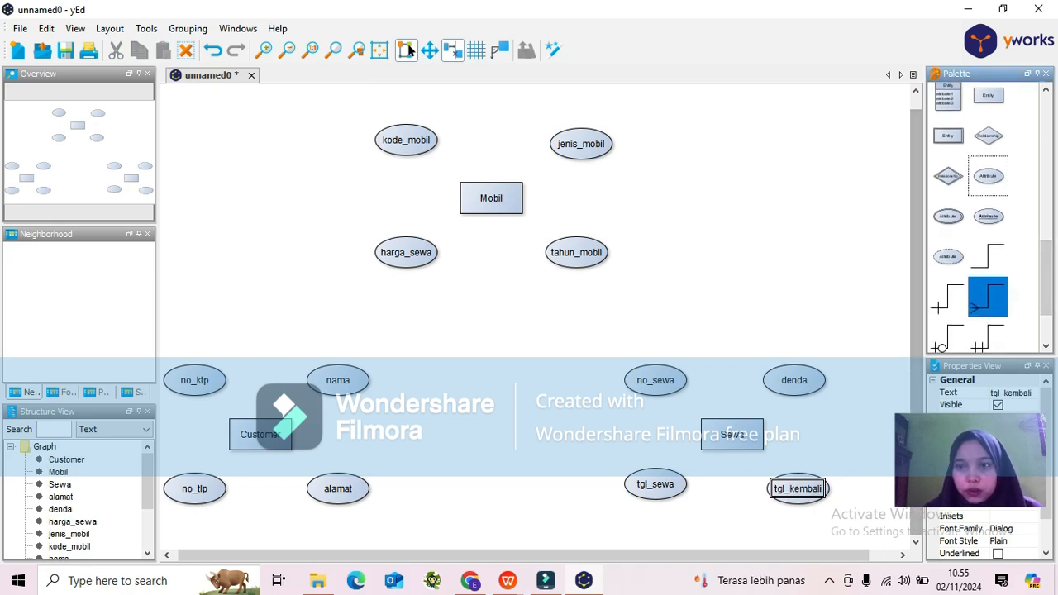
key(Down)
key(Down)
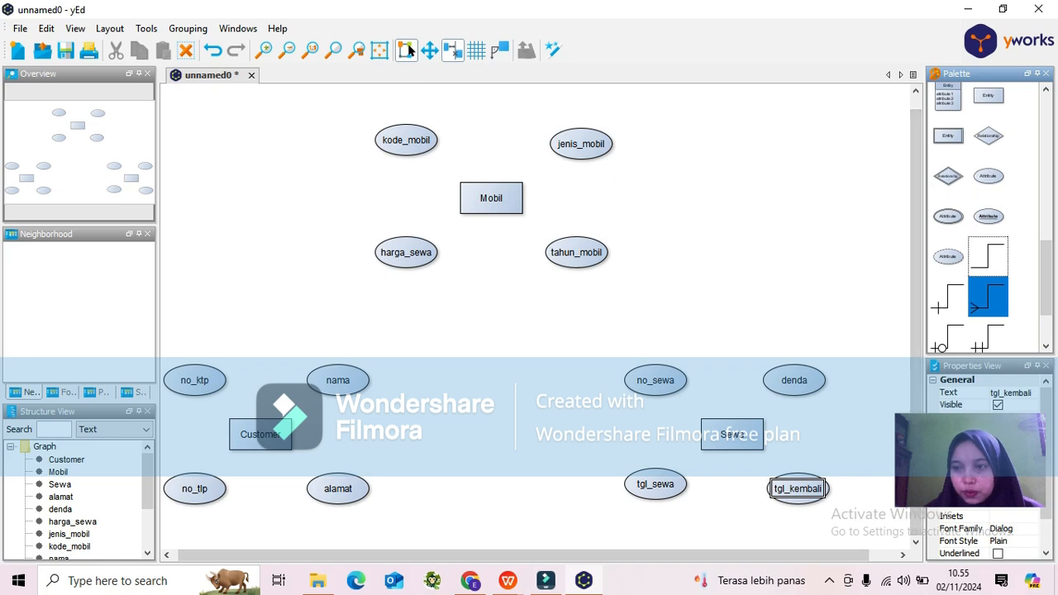
drag(409, 141, 443, 169)
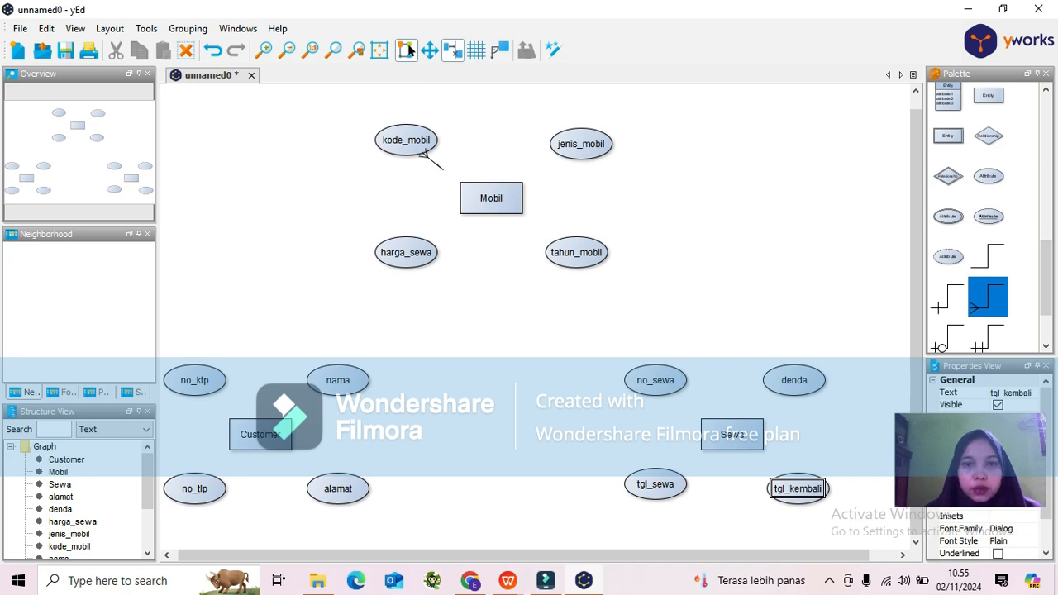
click(425, 143)
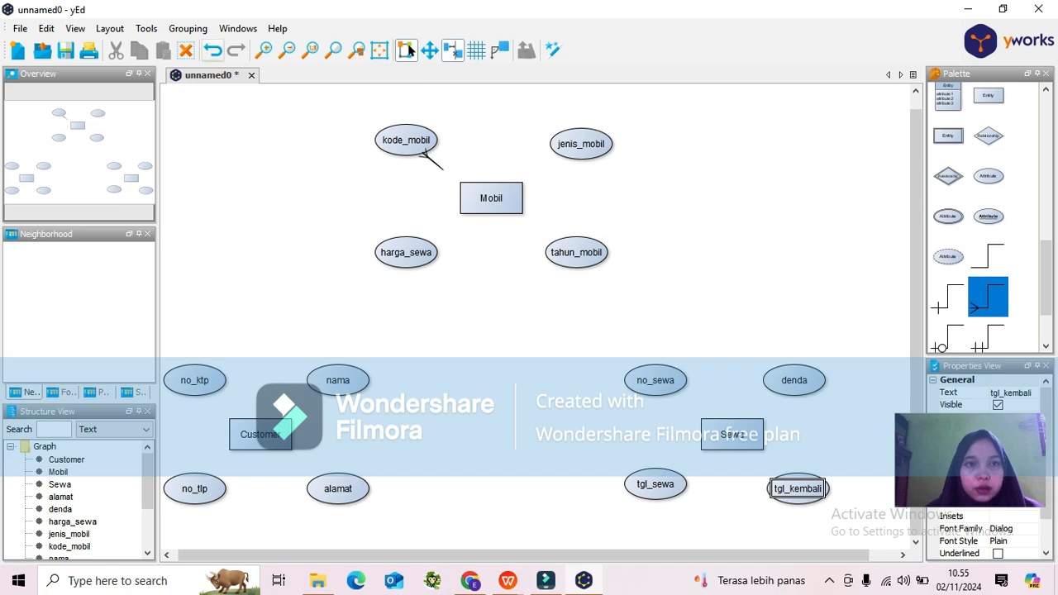
click(186, 51)
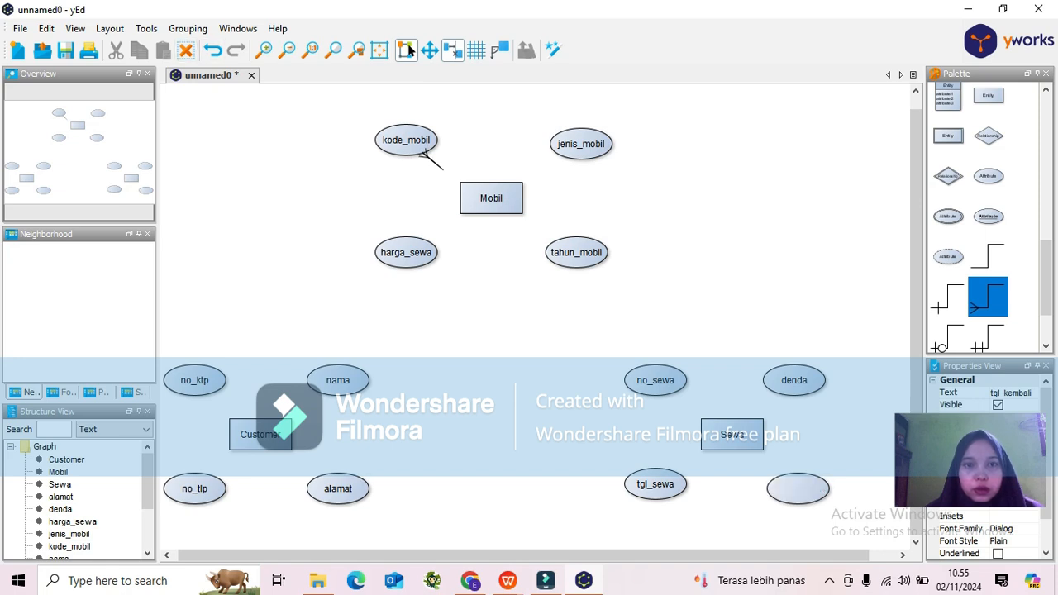
click(434, 162)
click(186, 51)
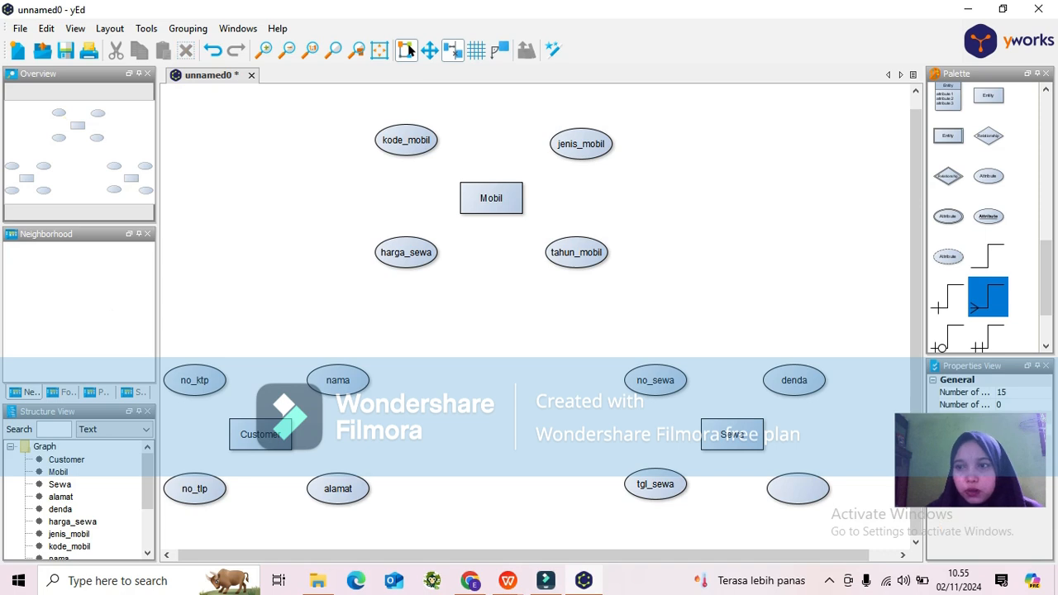
Connect the four attributes around Mobil to the Mobil entity with plain line edges.
click(988, 256)
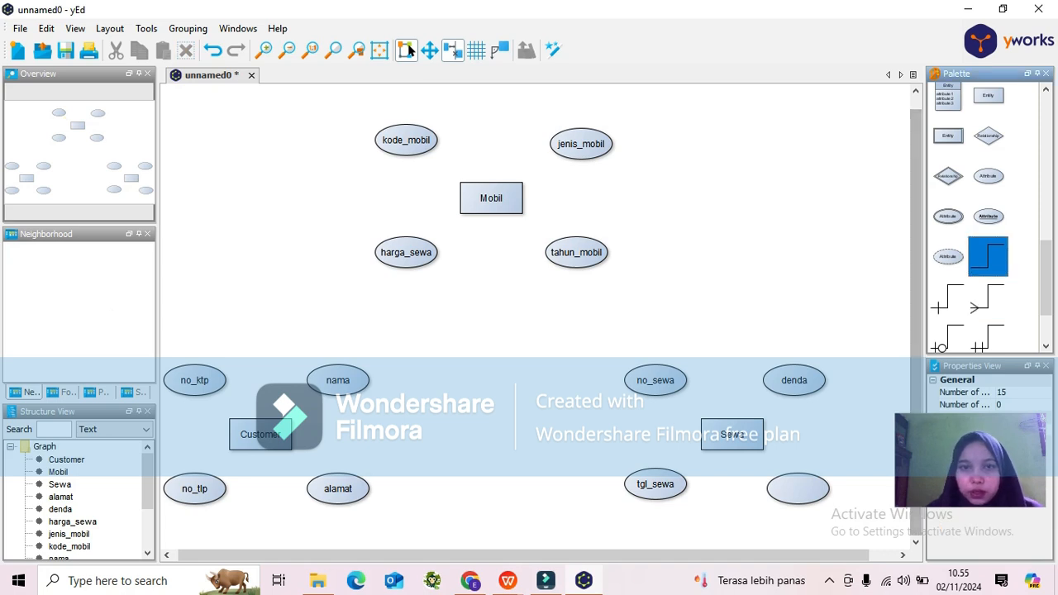
drag(407, 141, 463, 185)
drag(559, 158, 521, 186)
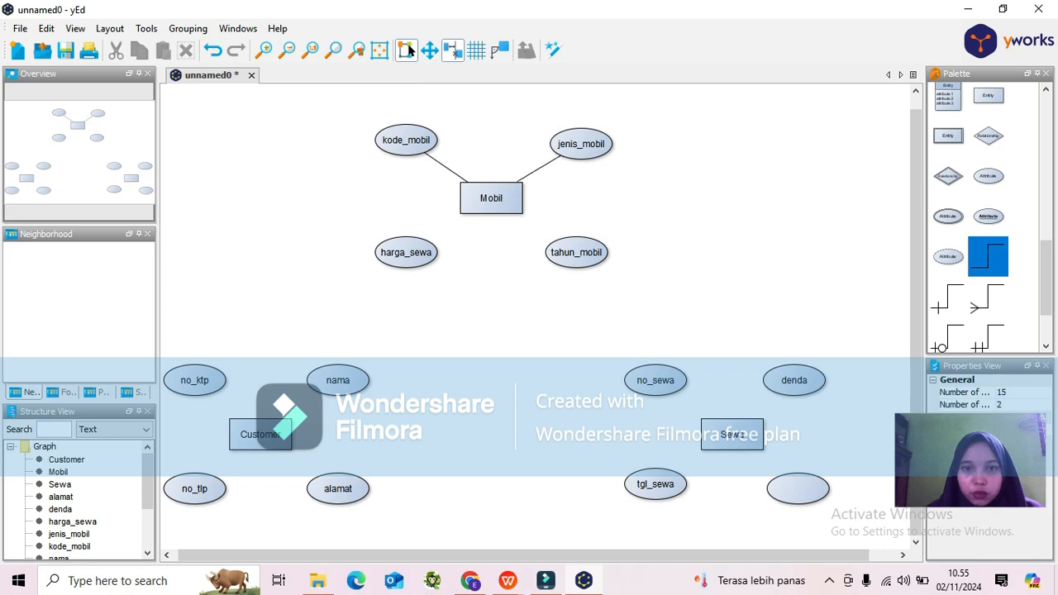
drag(418, 246, 476, 214)
drag(552, 238, 523, 213)
Connect the four attributes around Customer to the Customer entity with line edges.
drag(206, 390, 239, 423)
drag(326, 391, 291, 423)
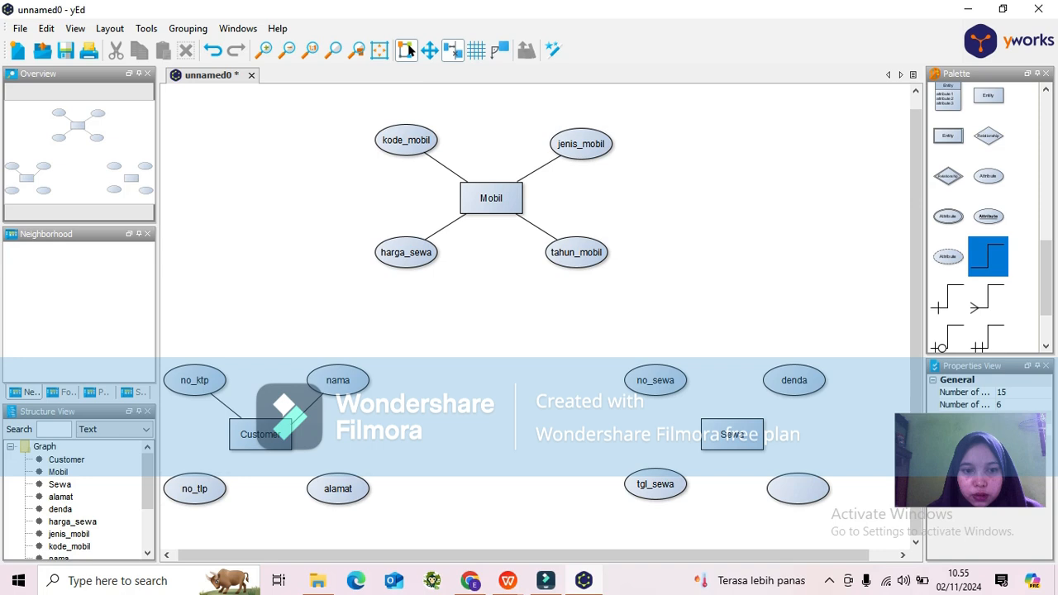
drag(203, 482, 331, 486)
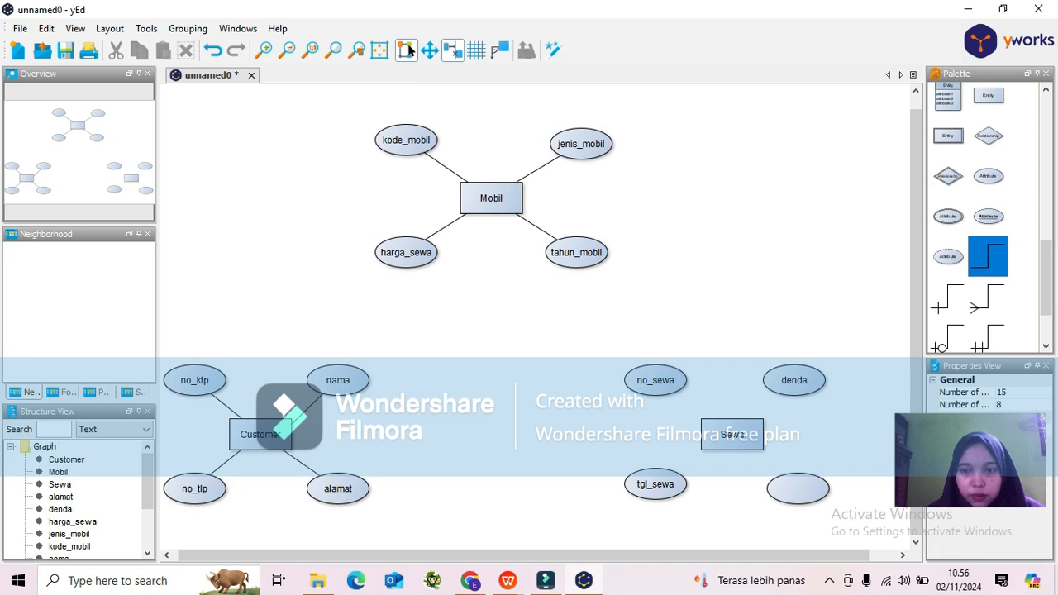
Connect the four attributes around Sewa to the Sewa entity with line edges.
drag(668, 394, 711, 429)
drag(783, 393, 750, 425)
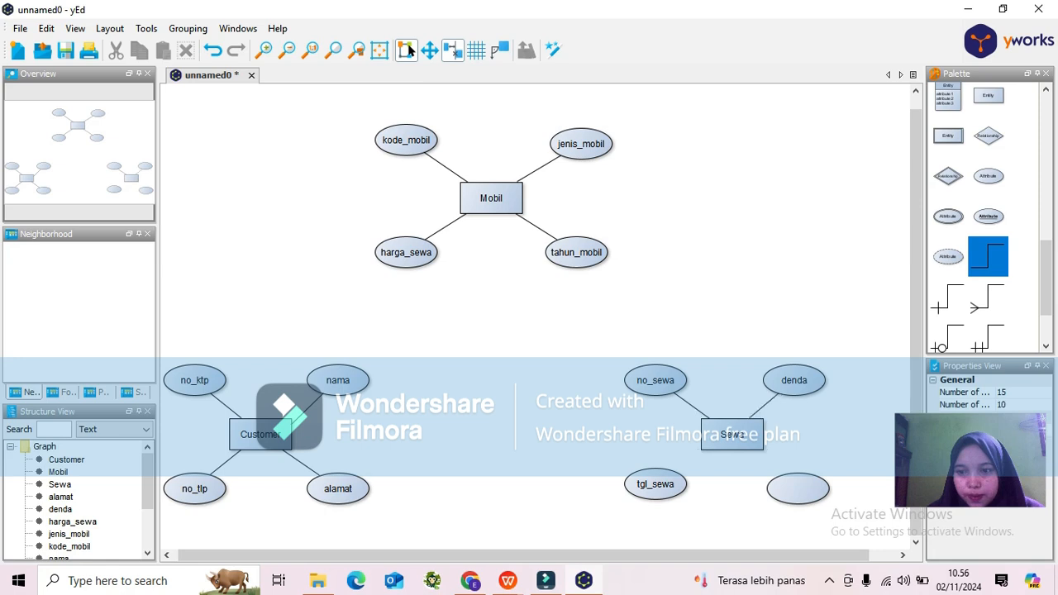
drag(674, 475, 711, 441)
drag(778, 483, 741, 446)
Replace the blank attribute ellipse near Sewa with a new attribute connected to Sewa and named tgl_kembali.
click(798, 489)
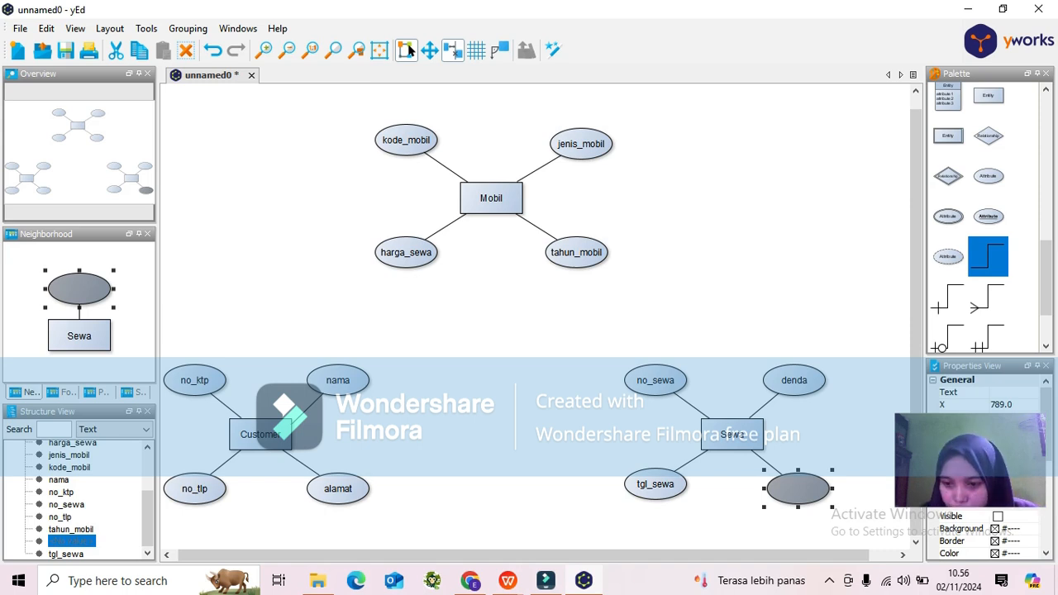
right_click(808, 489)
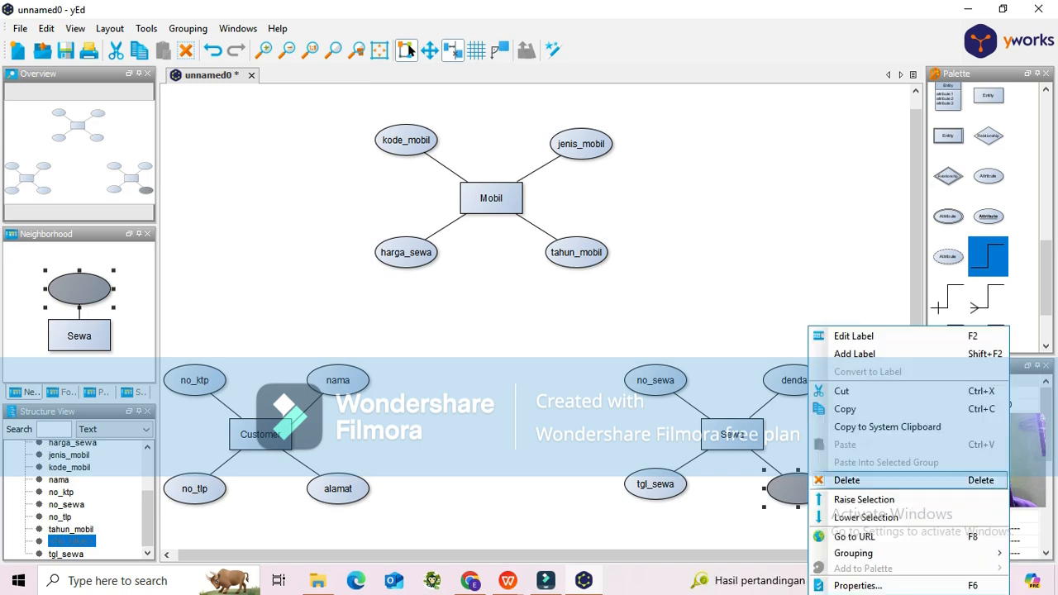
click(847, 480)
drag(988, 175, 794, 483)
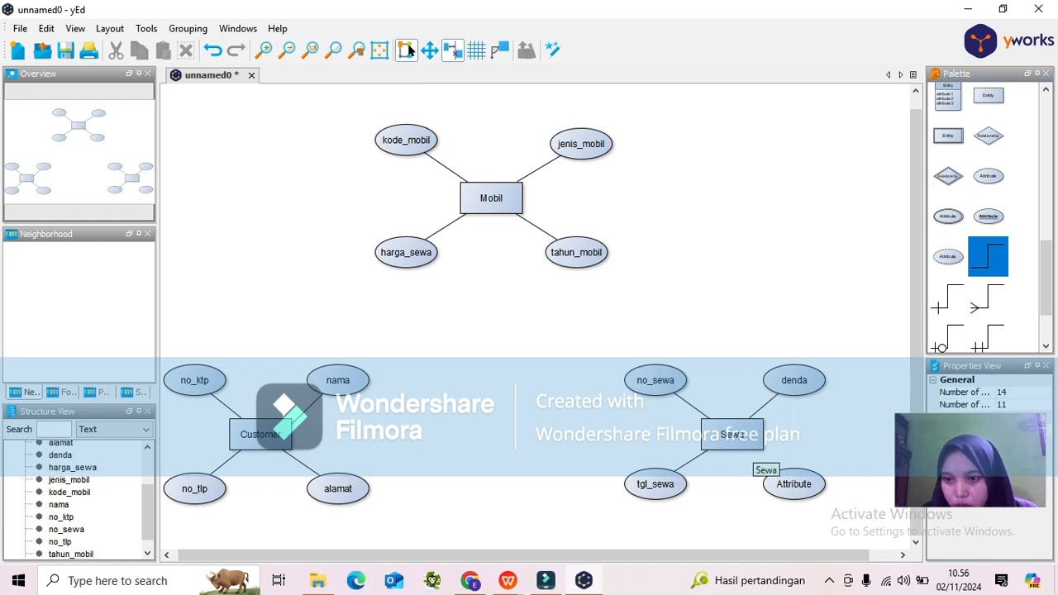
drag(751, 445, 794, 484)
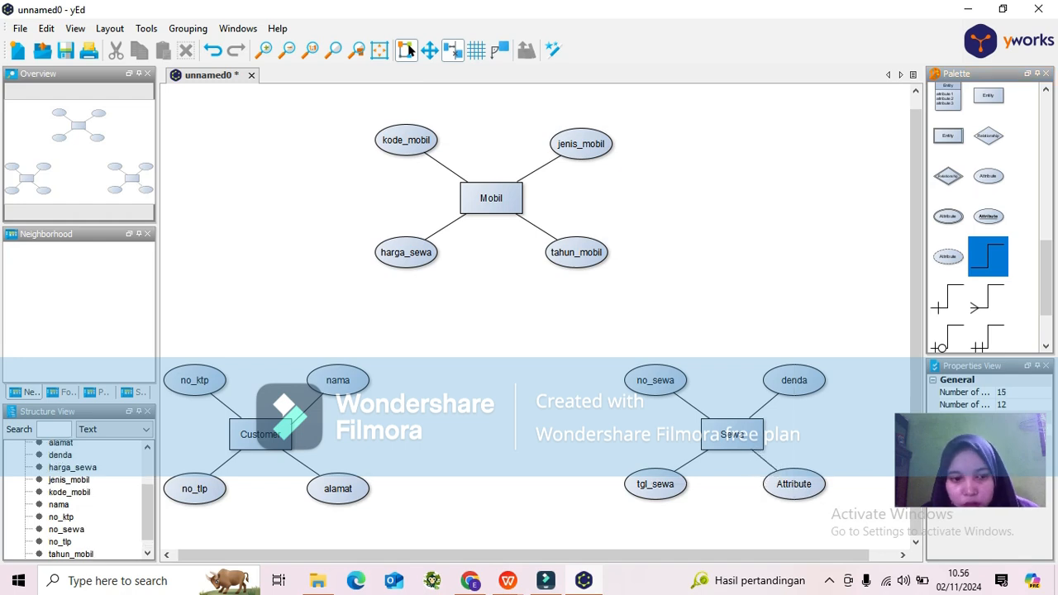
double_click(794, 485)
text(t)
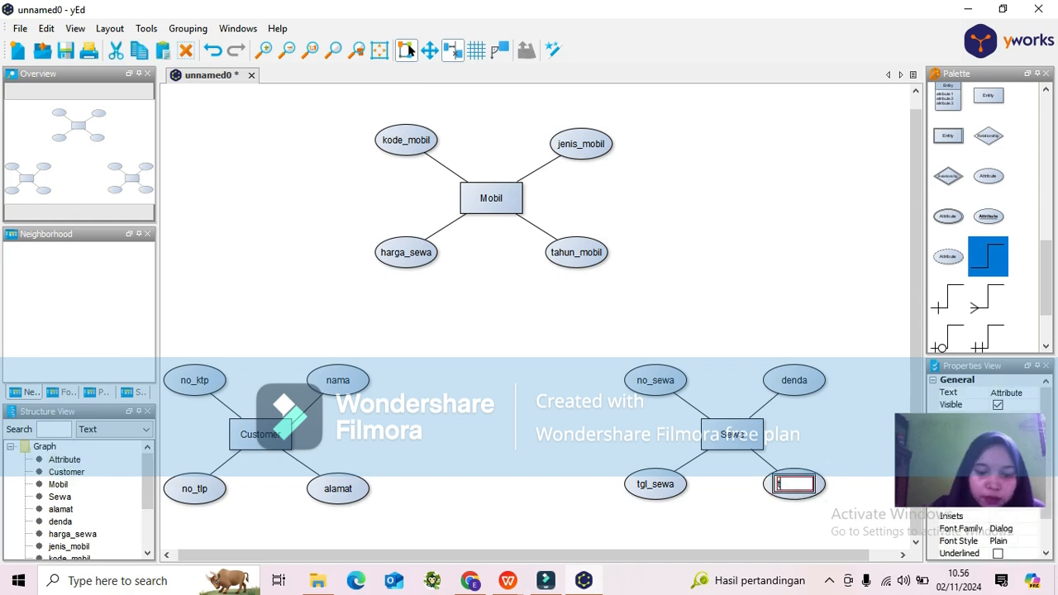
text(gl_kembali)
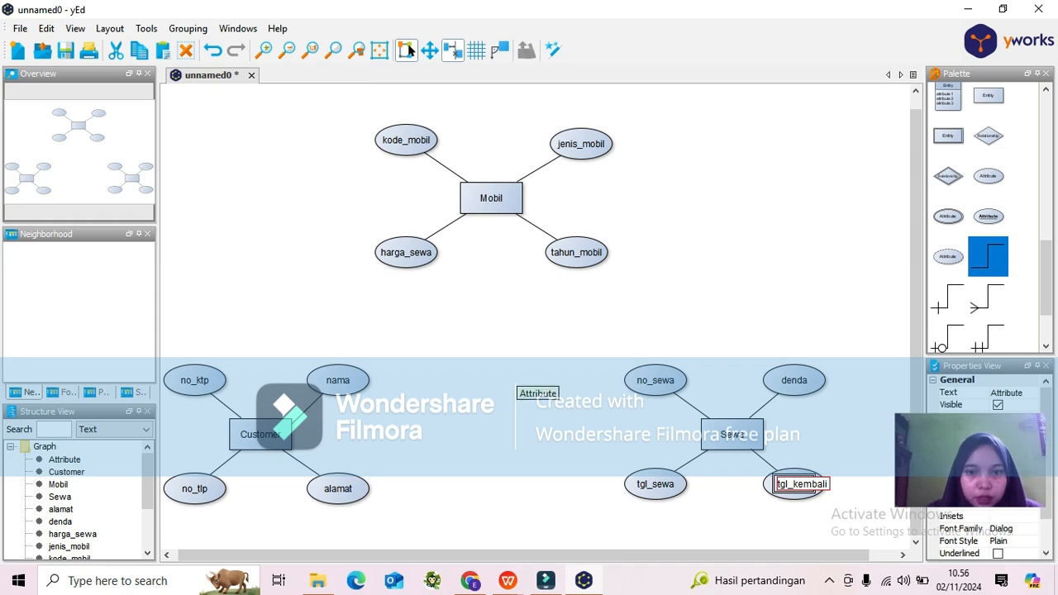
key(Return)
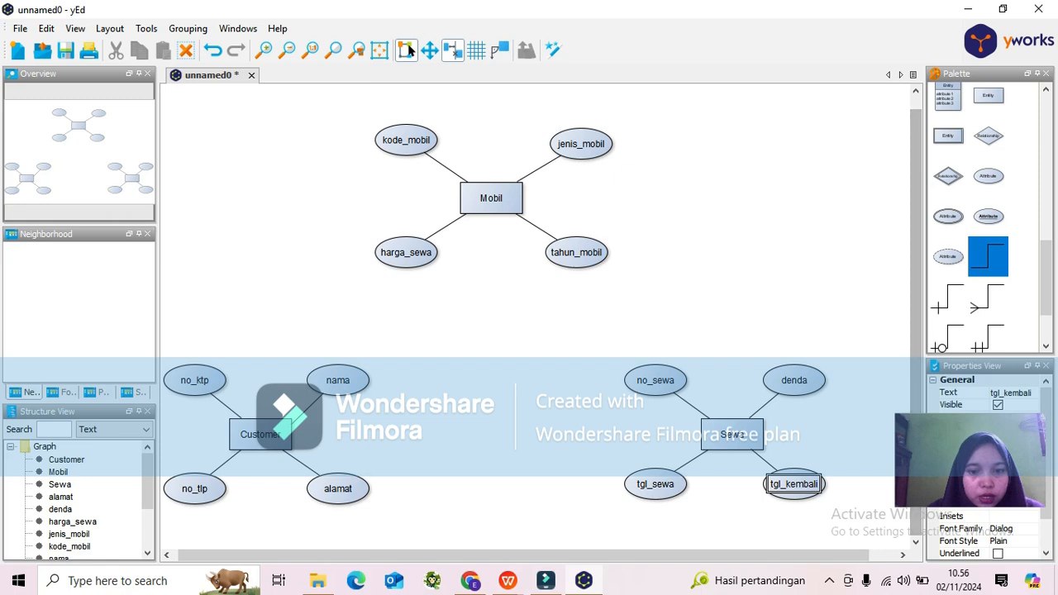
Check the relation matrix in the Tugas 1 document, then return to the diagram.
click(508, 580)
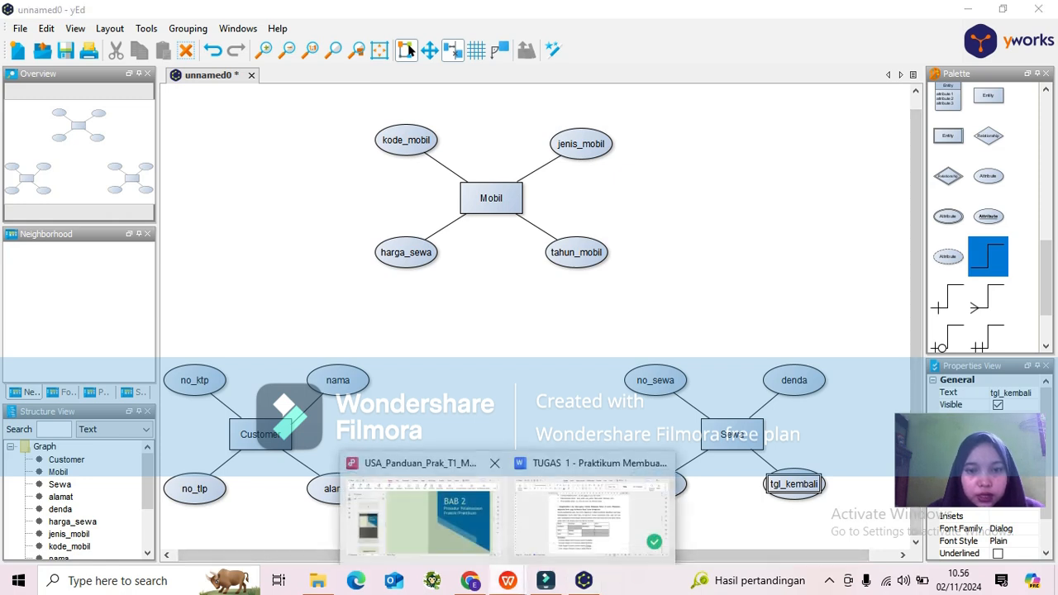
click(591, 509)
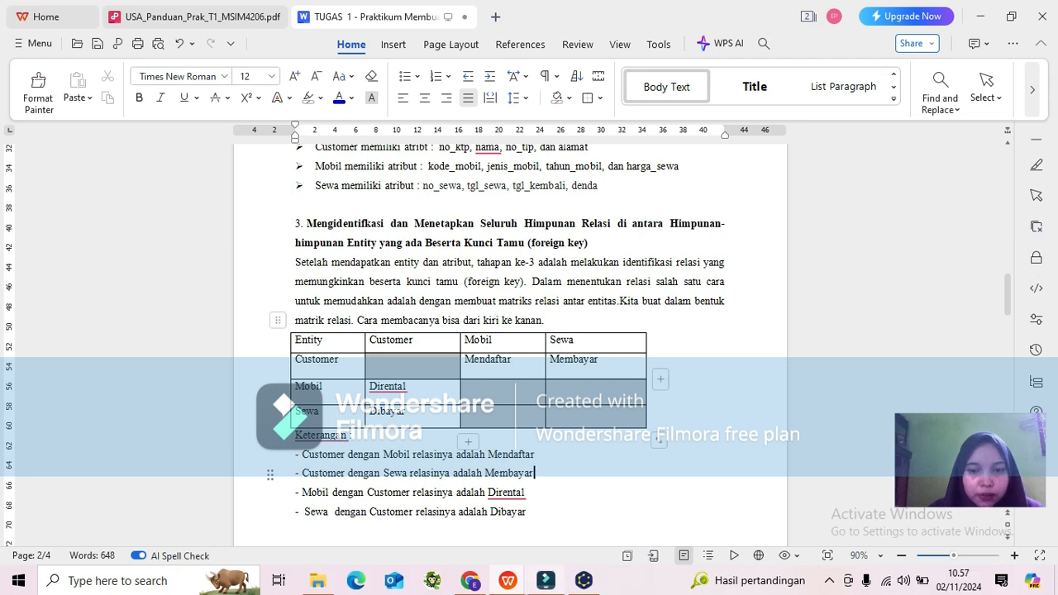
click(584, 580)
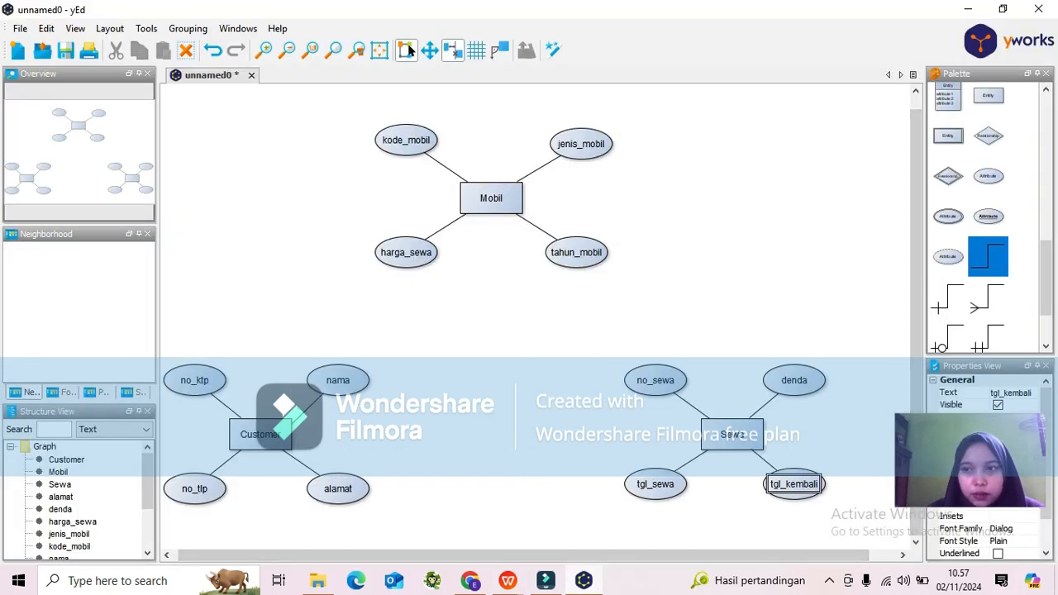
Add a relationship diamond left of Mobil and label it Mendaftar.
drag(988, 141, 261, 198)
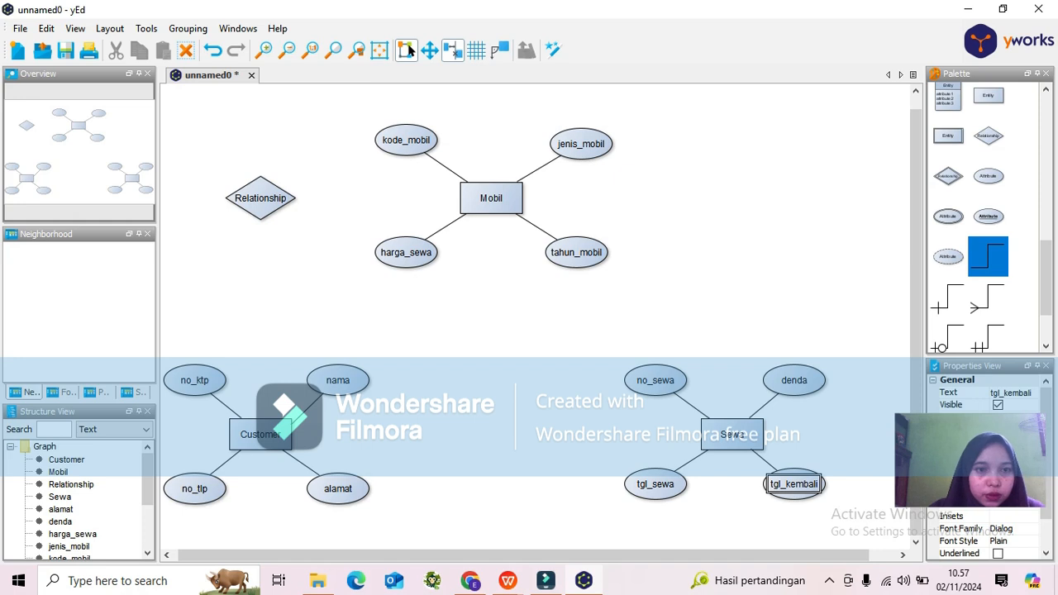
click(260, 198)
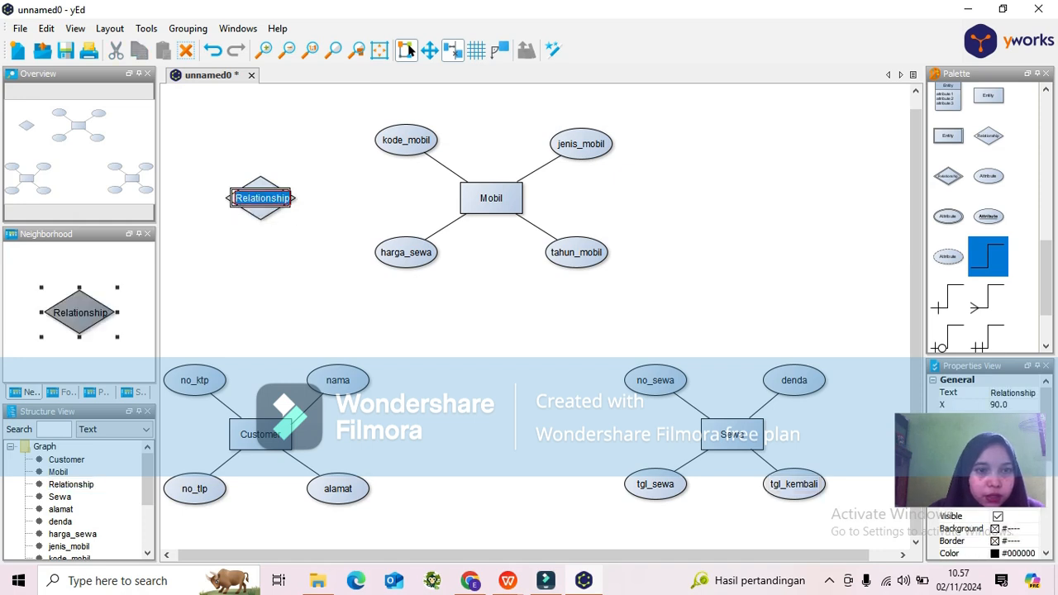
double_click(260, 197)
text(Mendaftar)
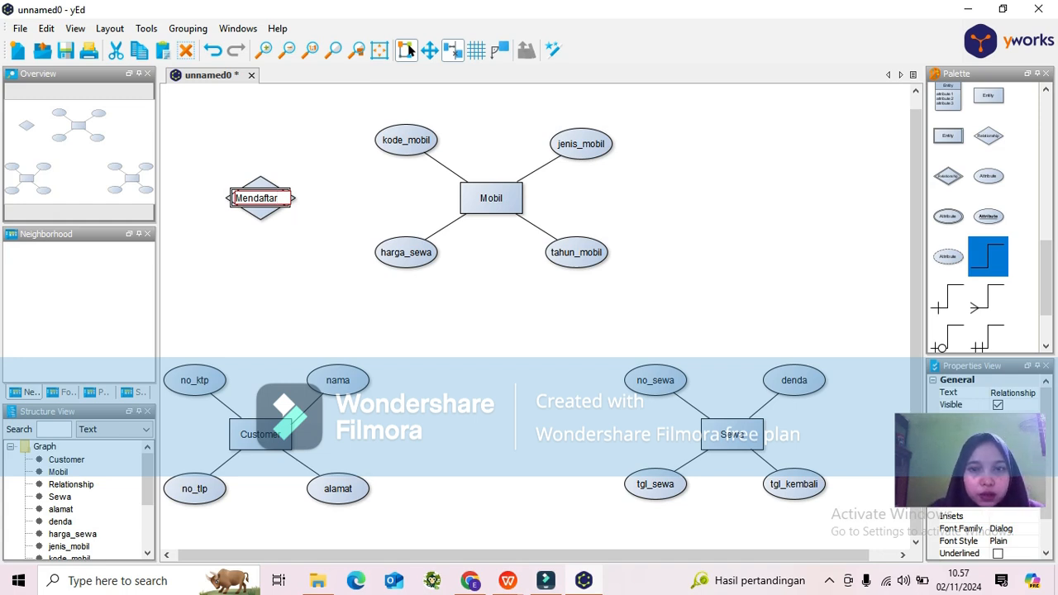
key(Return)
click(347, 199)
Add a relationship diamond right of Mobil and label it Rental.
click(988, 135)
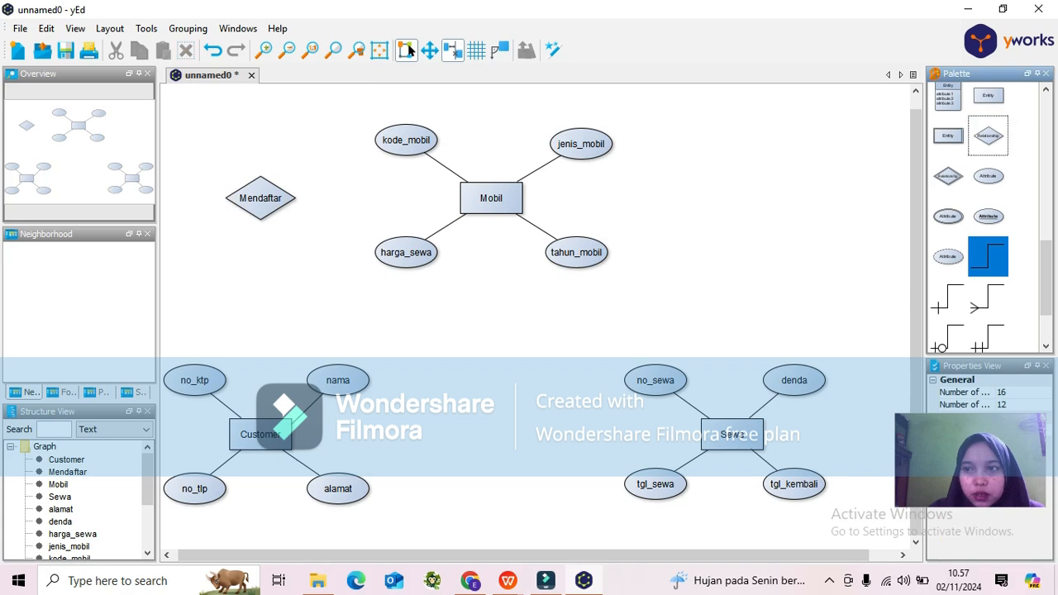
drag(989, 135, 732, 204)
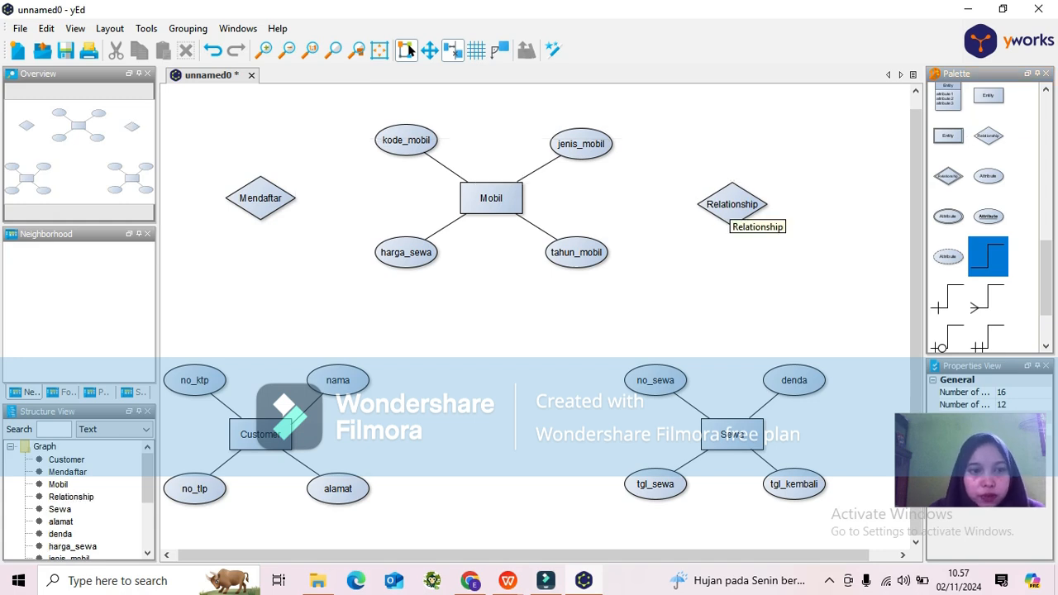
double_click(731, 207)
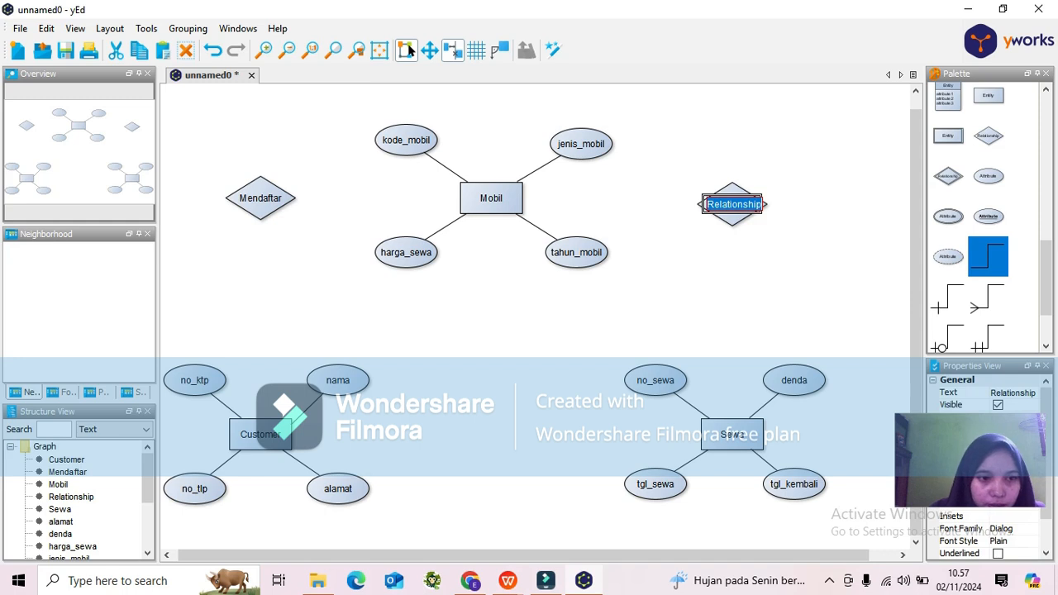
text(Reny)
key(BackSpace)
text(tal)
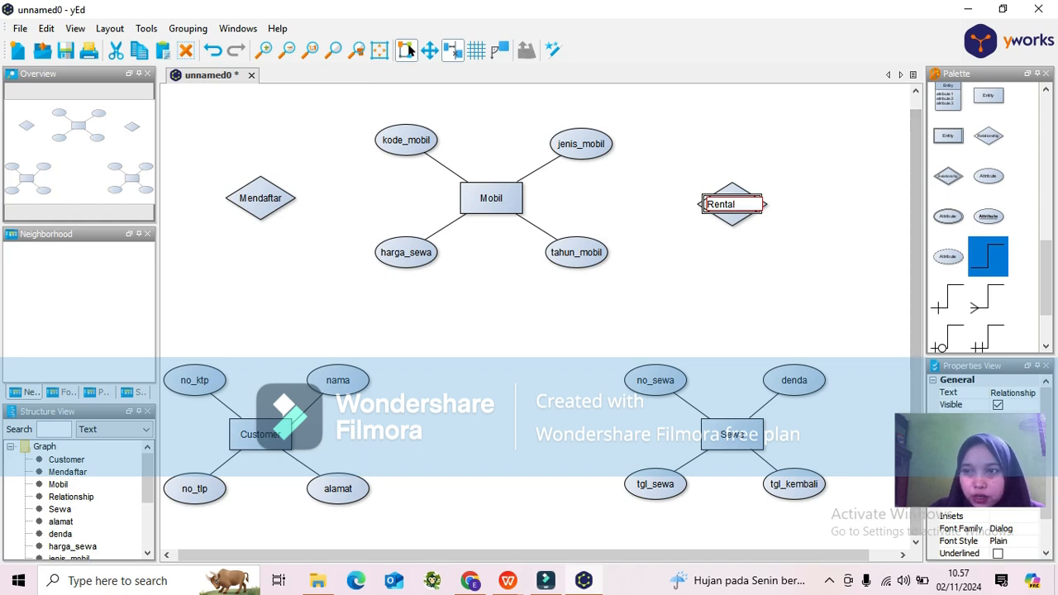
Add a relationship diamond between Customer and Sewa and label it Membayar.
drag(988, 136, 491, 440)
double_click(491, 441)
text(Membaya)
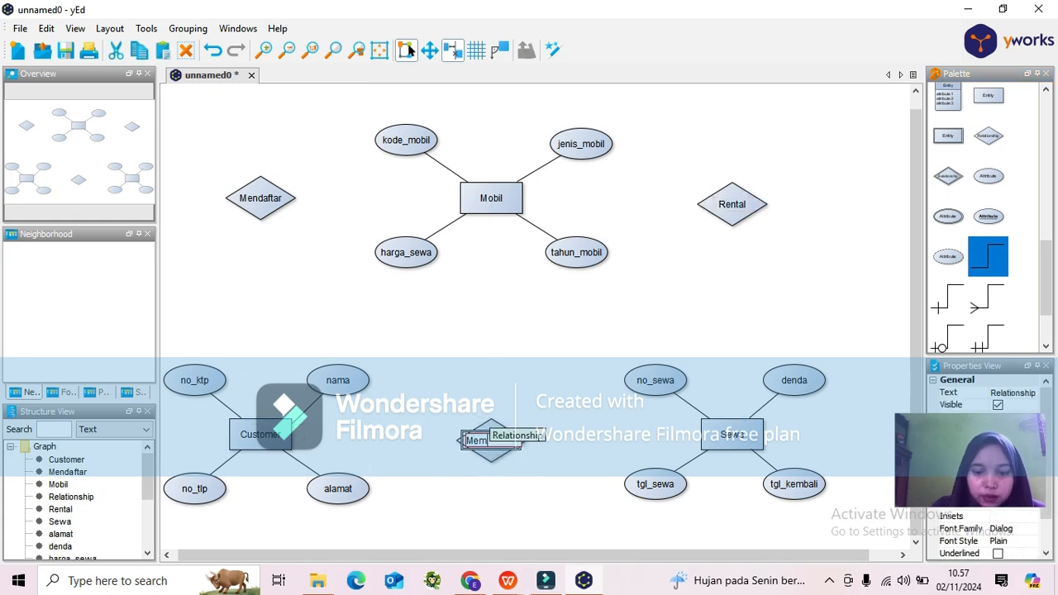
text(r)
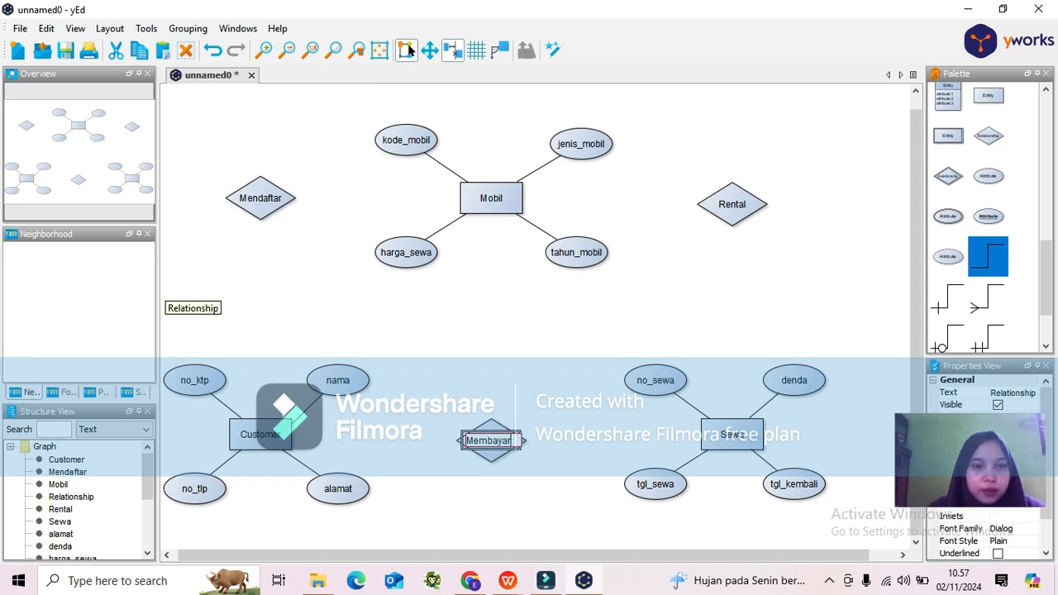
key(Return)
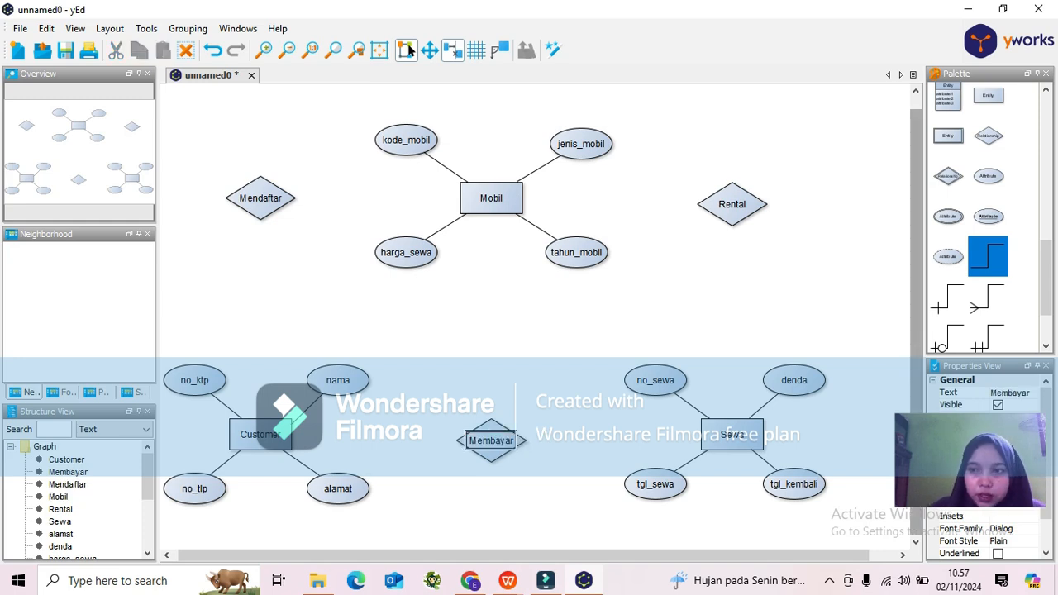
With the crow's-foot edge type, connect Customer to Mendaftar, Mendaftar to Mobil, and Mobil to Rental.
key(Down)
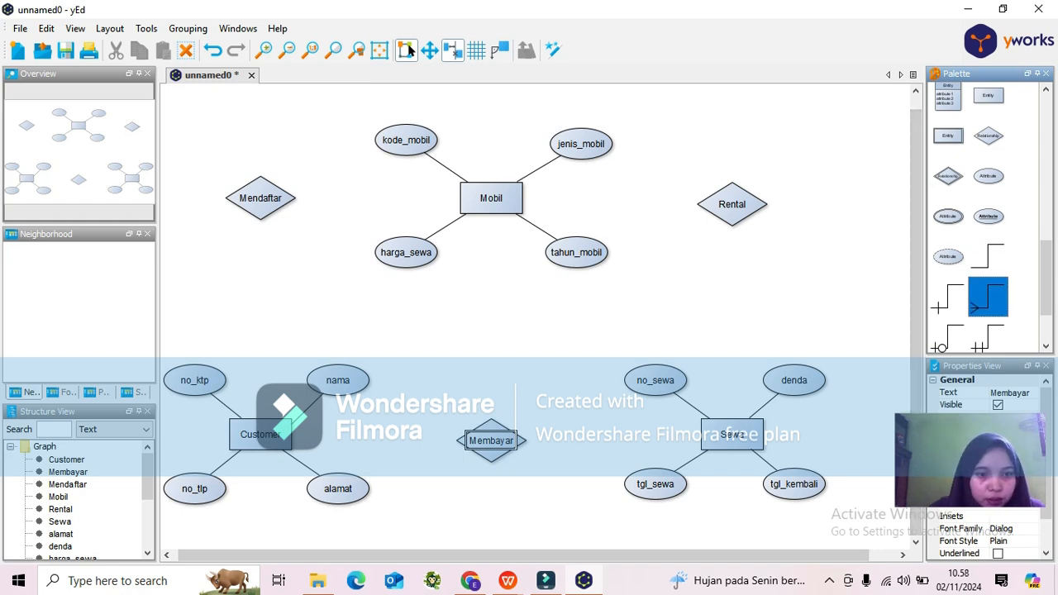
drag(260, 434, 261, 199)
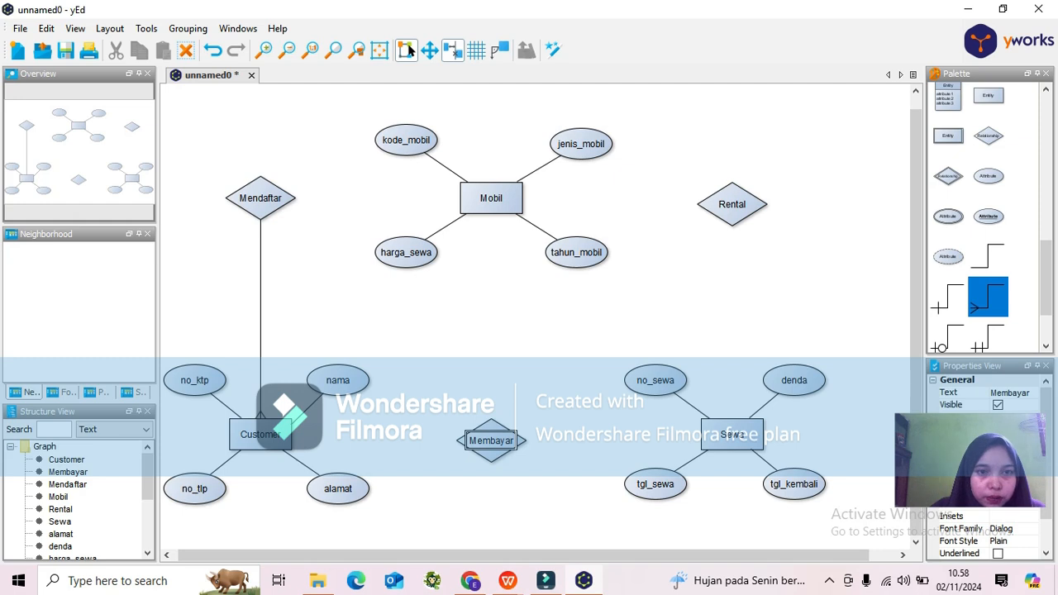
drag(260, 199, 475, 199)
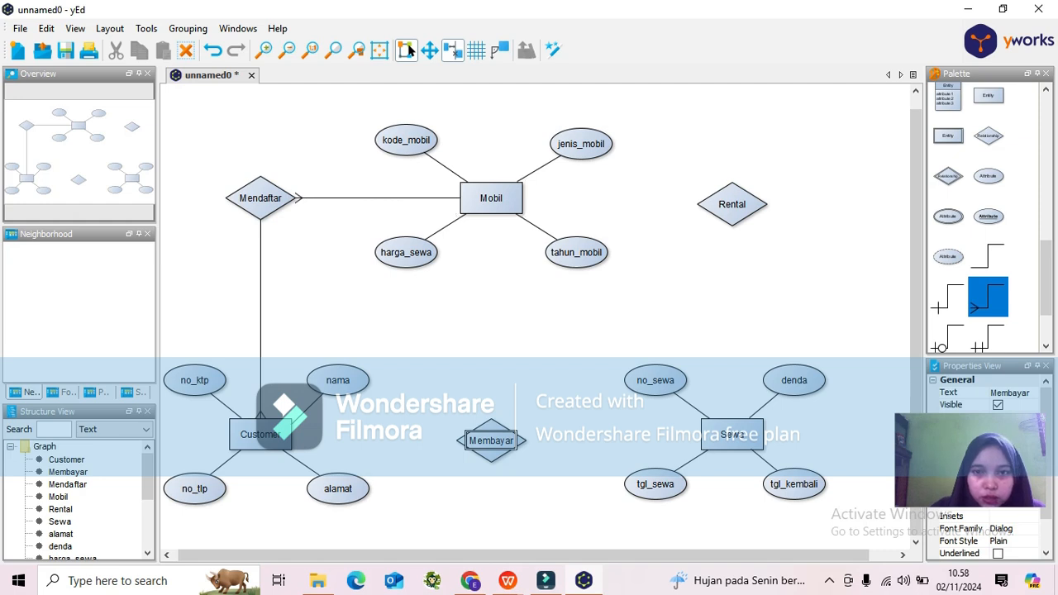
drag(524, 196, 618, 203)
drag(517, 198, 703, 204)
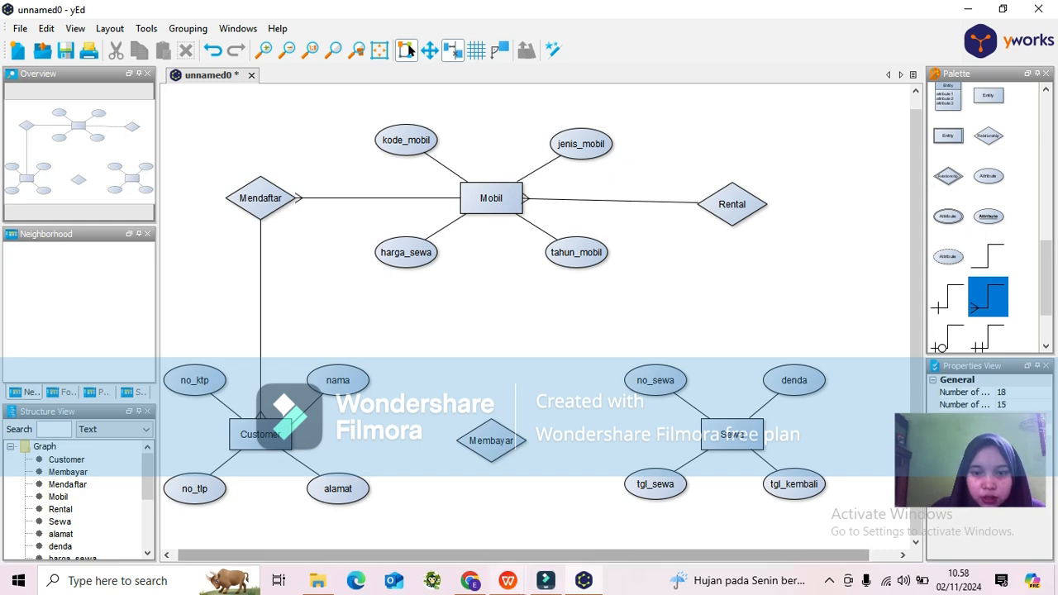
Check the relation descriptions in the Tugas 1 document, then return to the diagram.
click(507, 581)
click(589, 509)
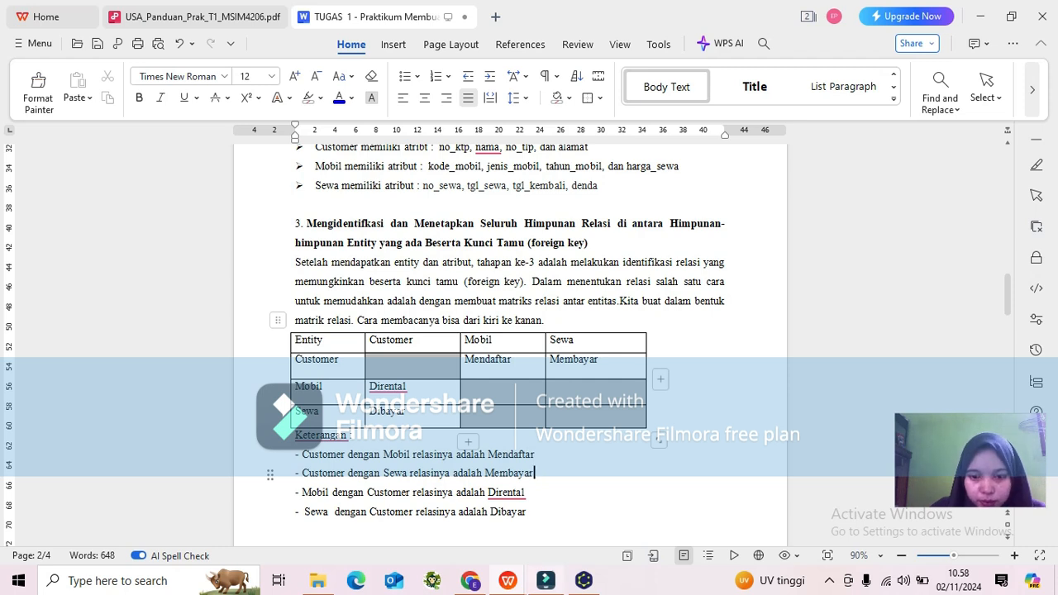
key(alt+Tab)
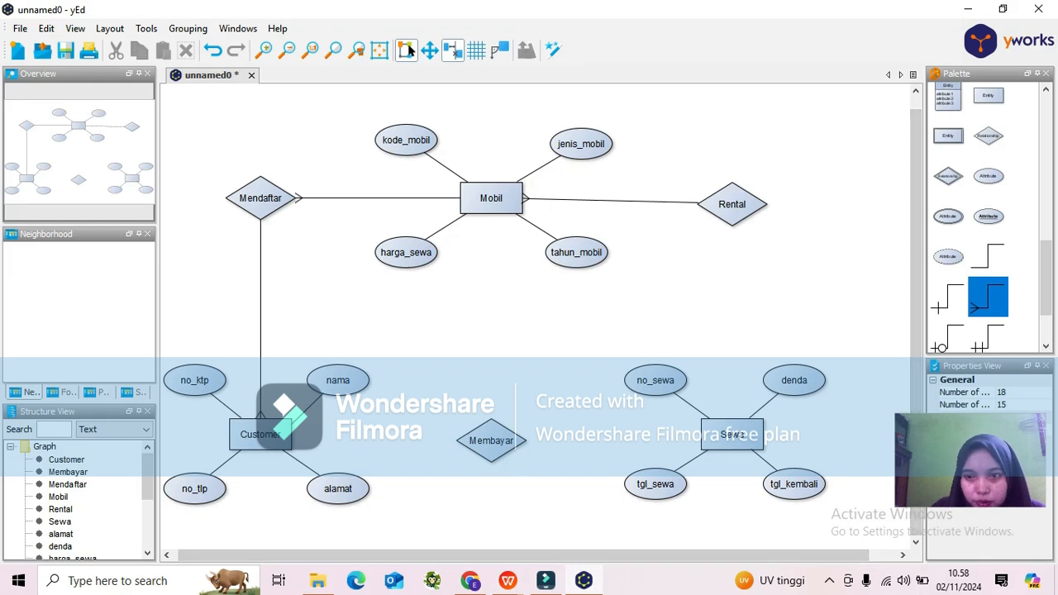
Connect Sewa to the Rental relationship with a crow's-foot edge.
drag(734, 430, 738, 267)
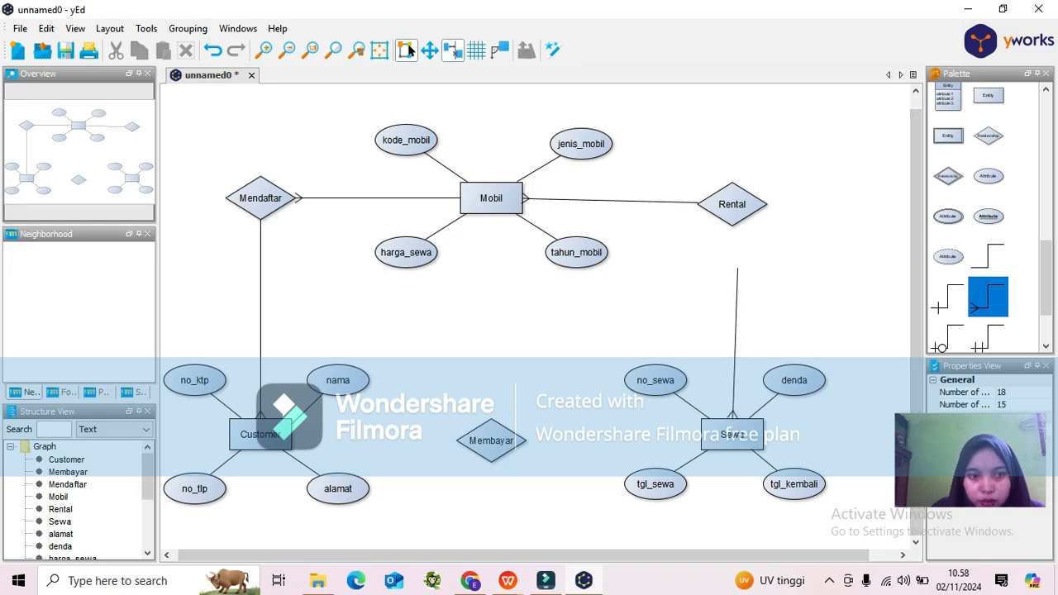
click(738, 267)
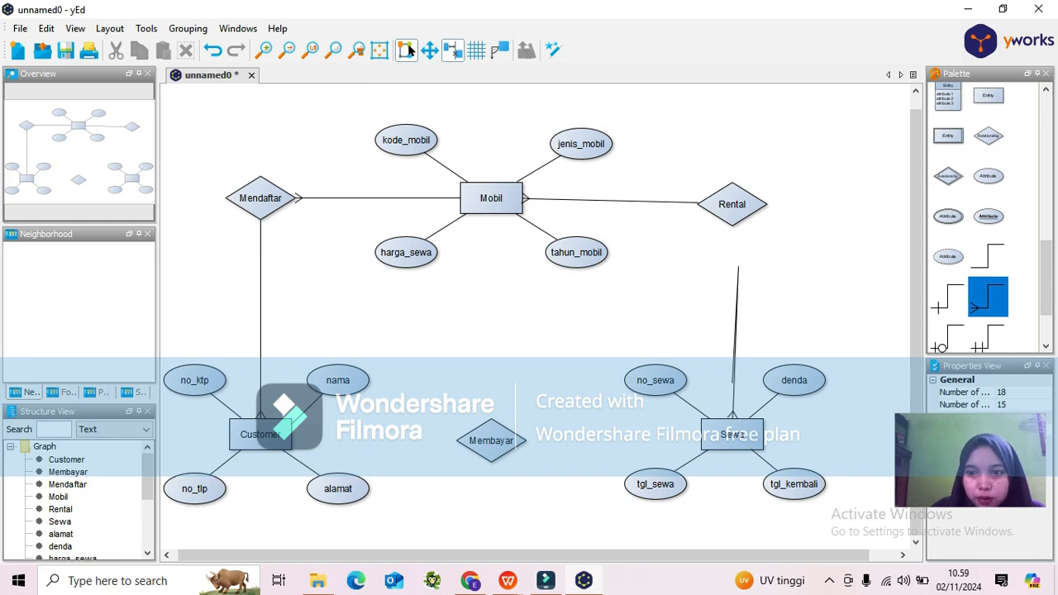
click(733, 432)
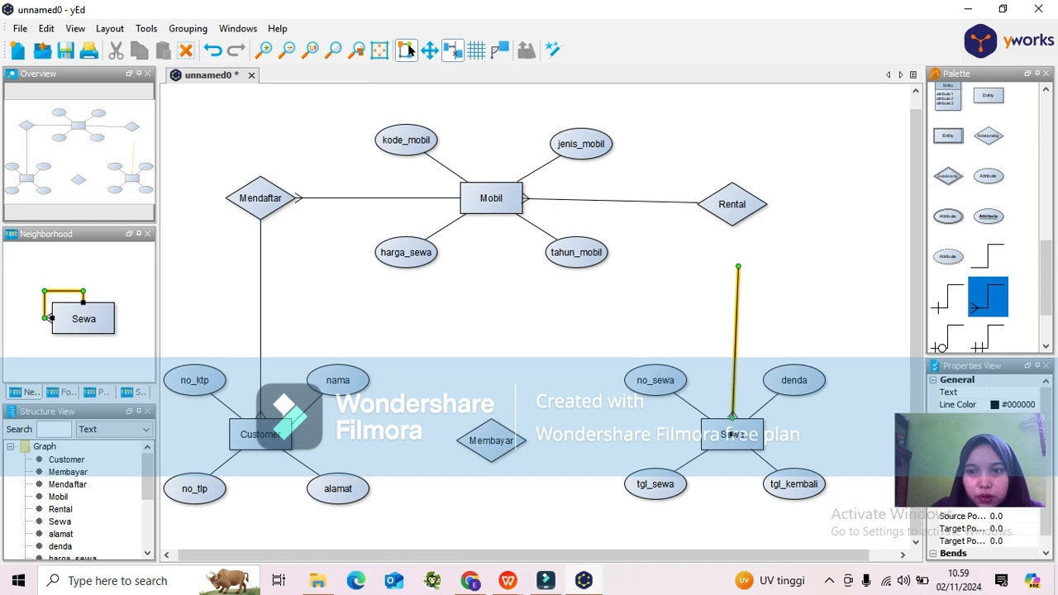
key(Delete)
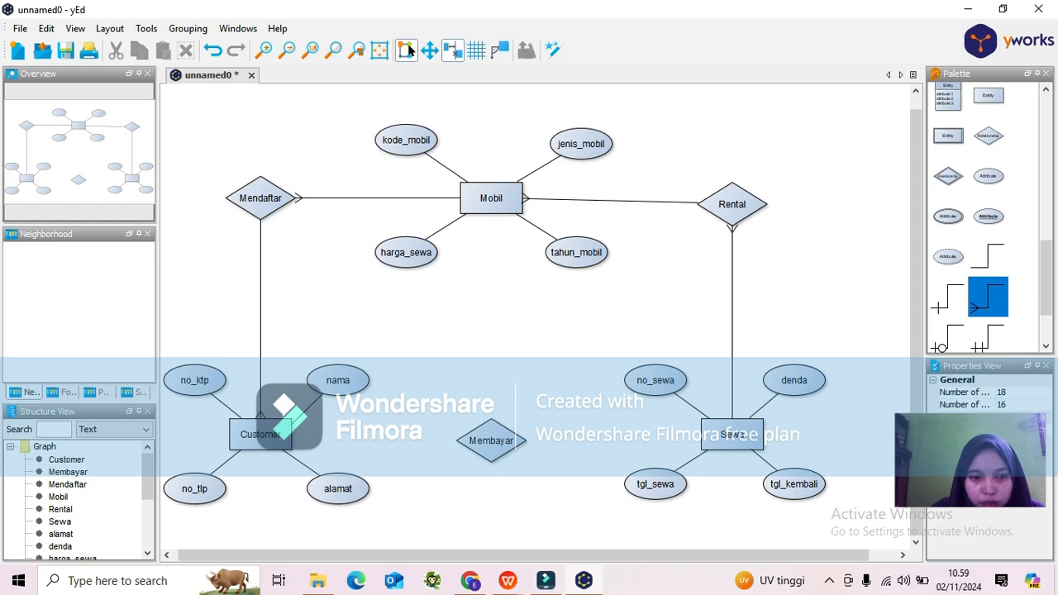
Connect the Membayar relationship to Customer and to Sewa with crow's-foot edges.
drag(491, 440, 291, 436)
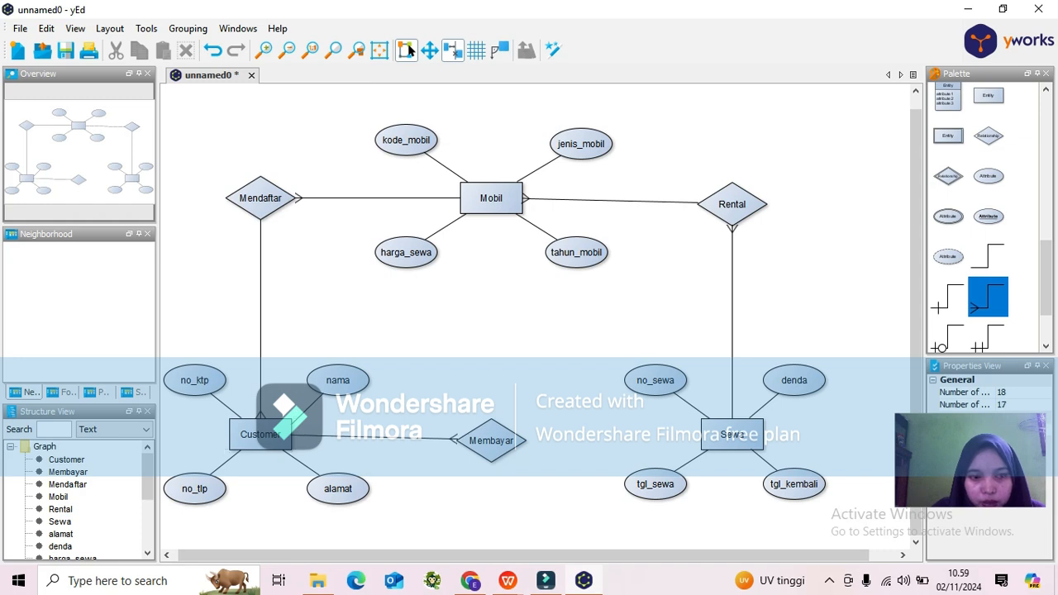
drag(732, 434, 496, 440)
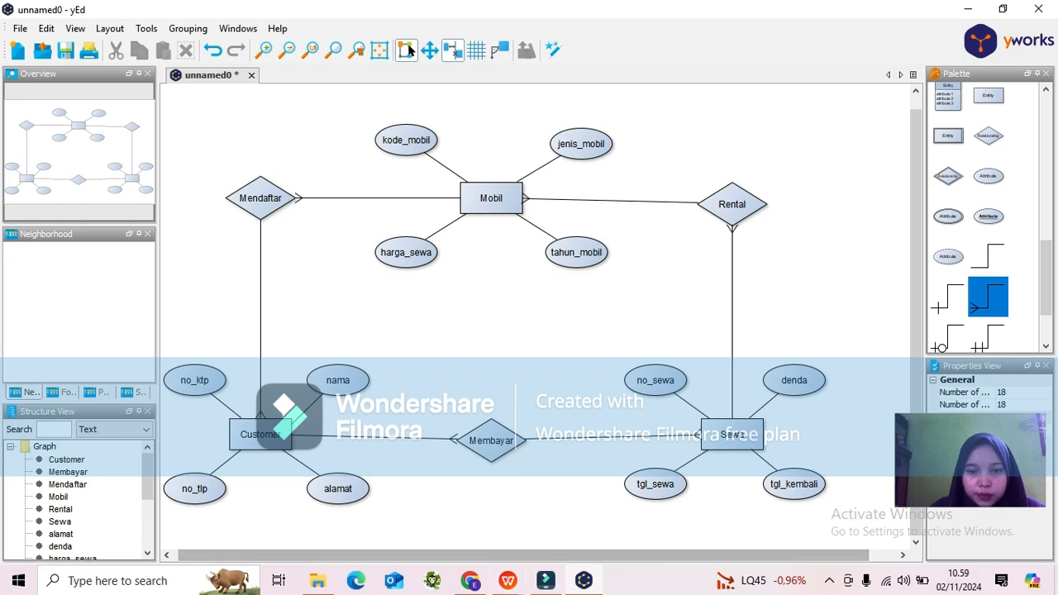
Review the cardinality section of the Tugas 1 document.
mouse_move(508, 581)
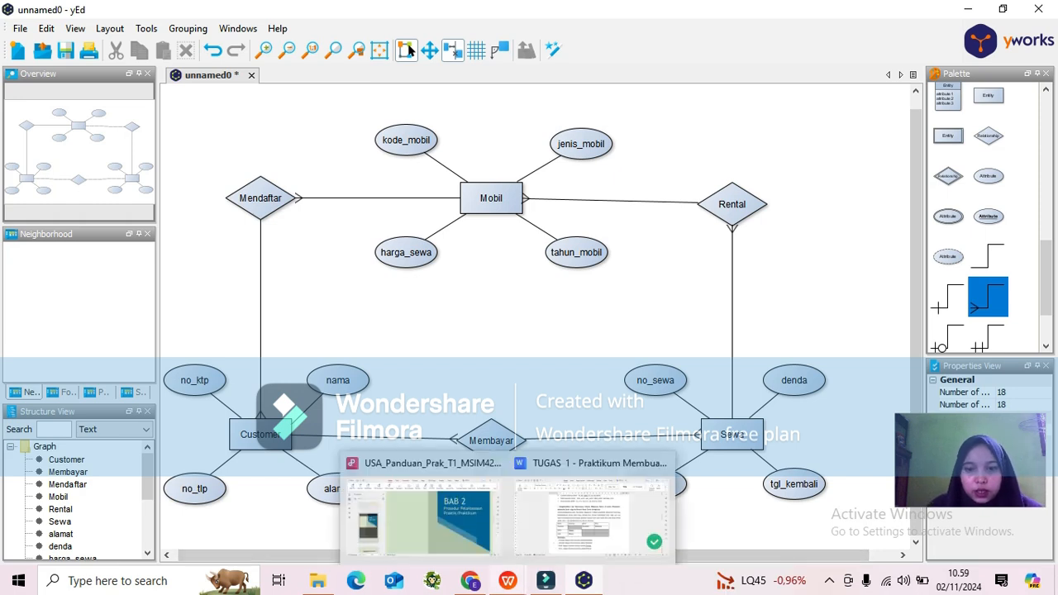
click(592, 504)
scroll(510, 331, down, 1)
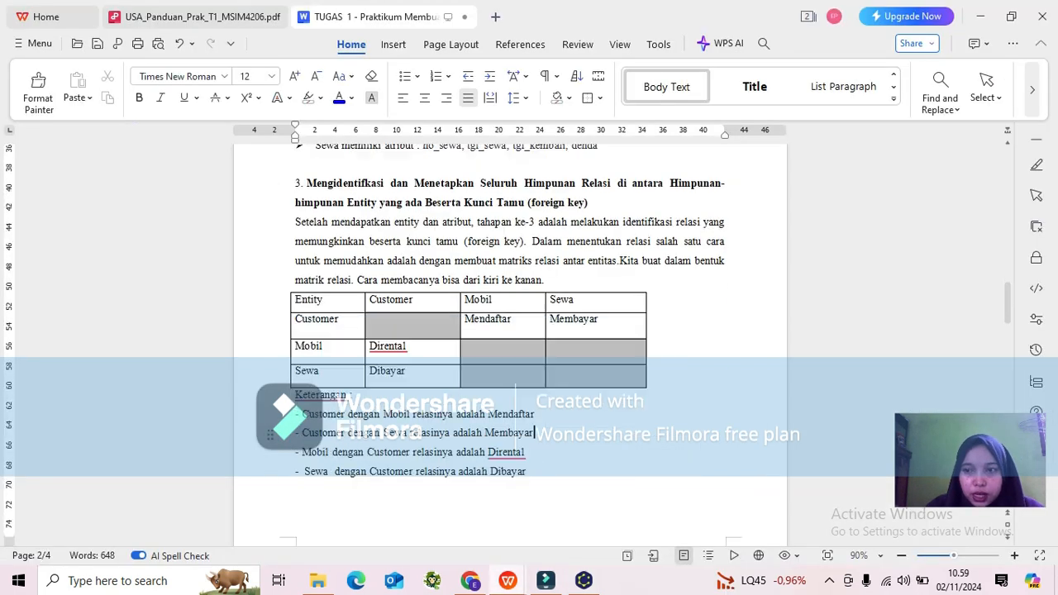
scroll(510, 330, down, 6)
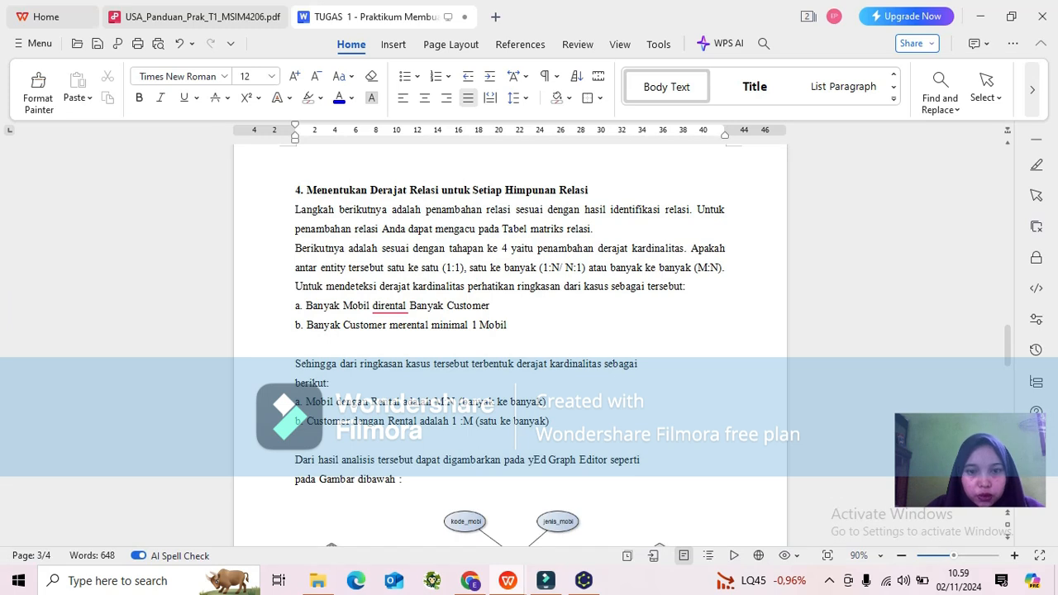
Read through the cardinality summary, the reference ERD figure and its explanation in the Tugas 1 document.
scroll(511, 330, down, 3)
scroll(510, 331, up, 3)
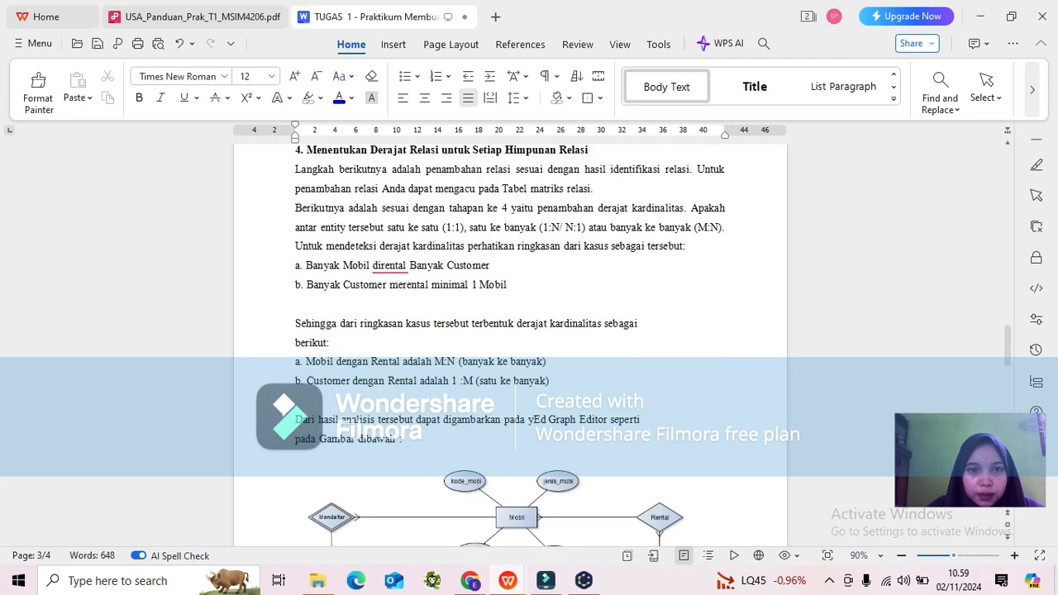
scroll(510, 330, down, 6)
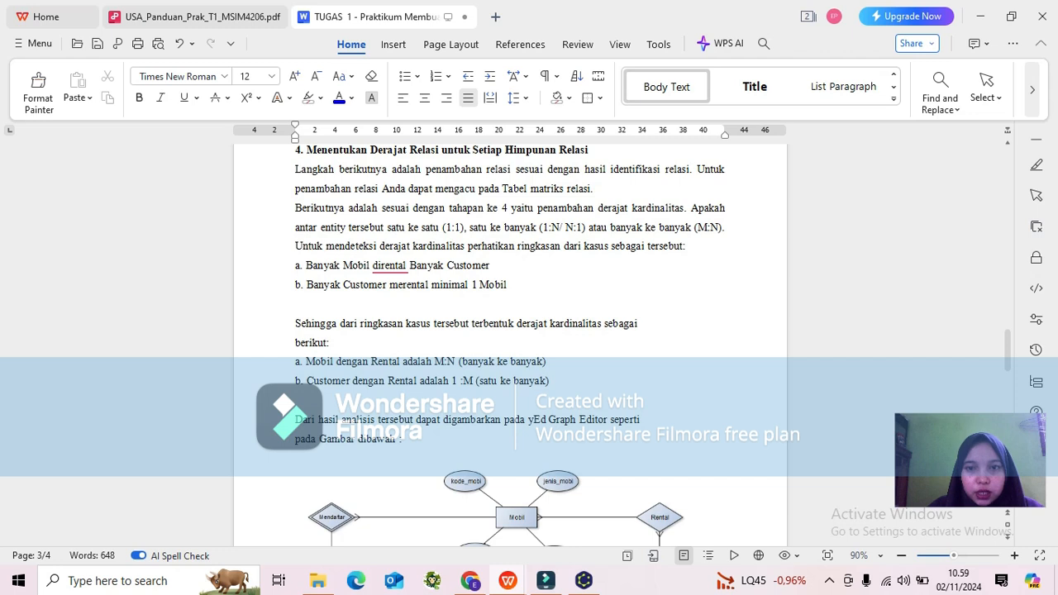
scroll(510, 331, down, 3)
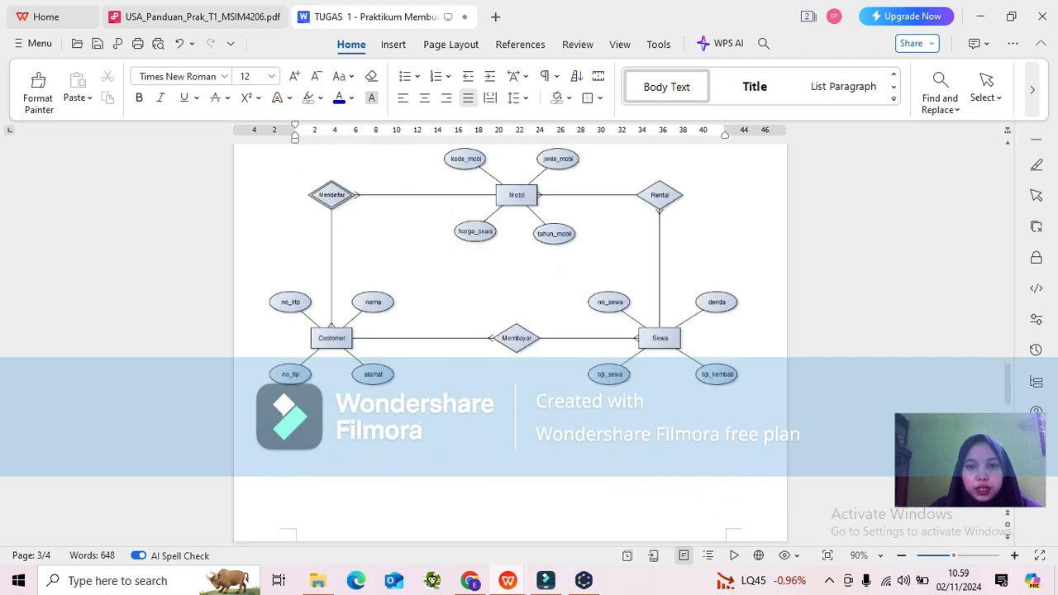
scroll(510, 331, down, 2)
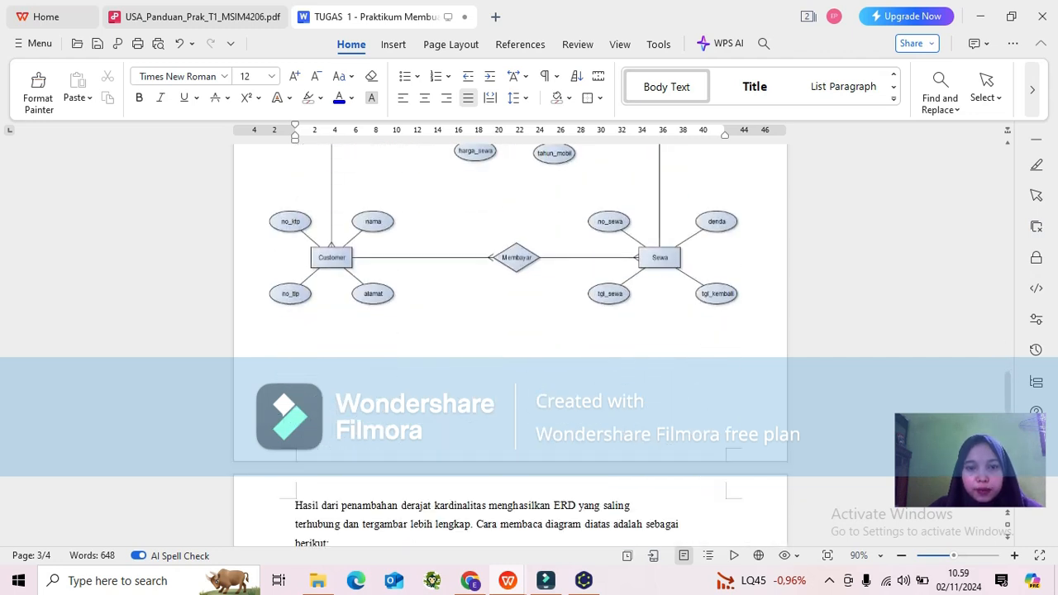
scroll(510, 331, down, 2)
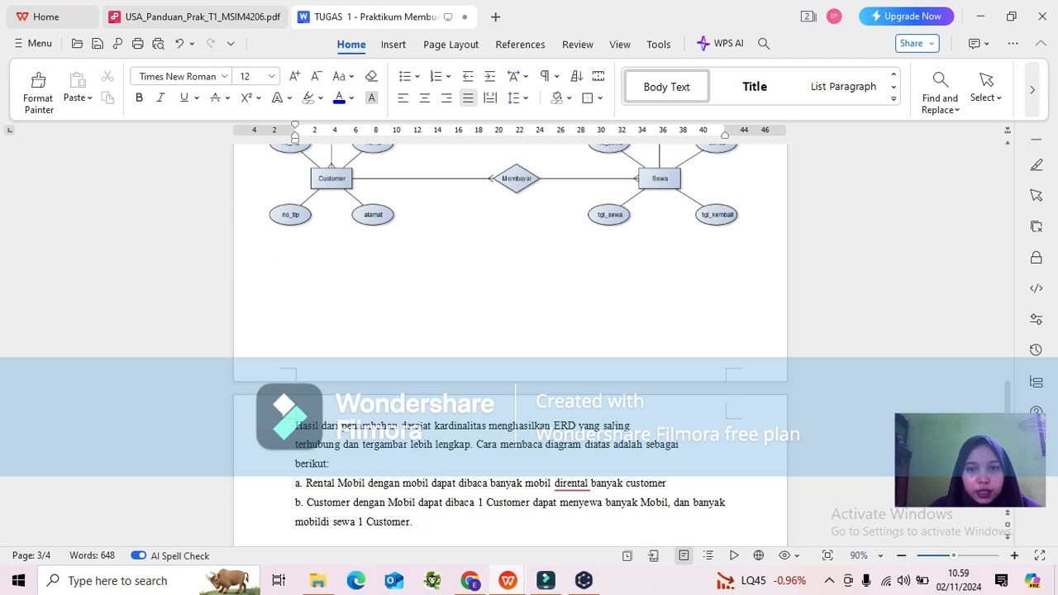
scroll(510, 331, down, 2)
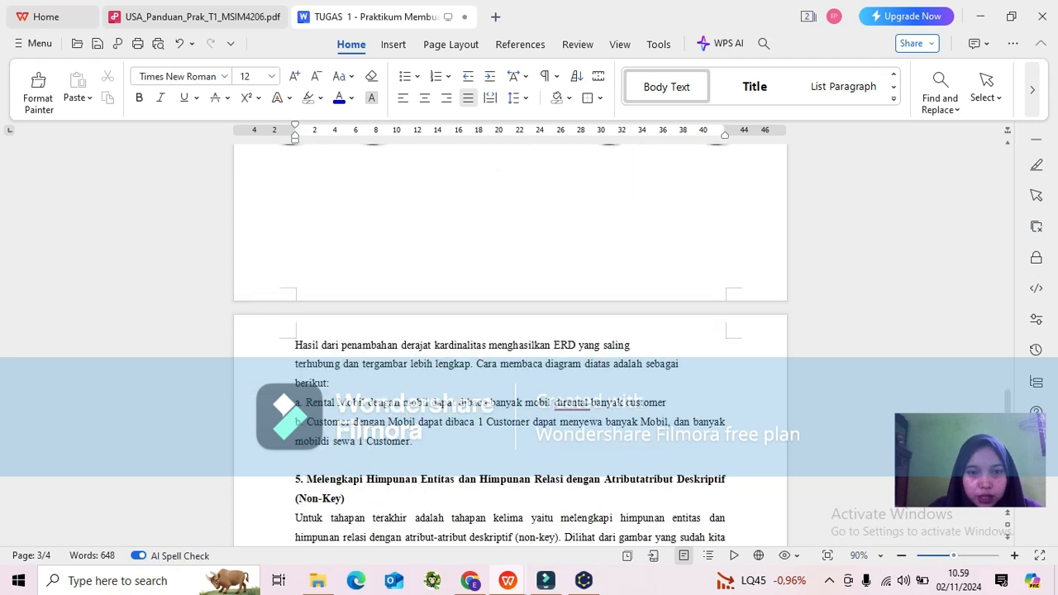
scroll(510, 343, down, 1)
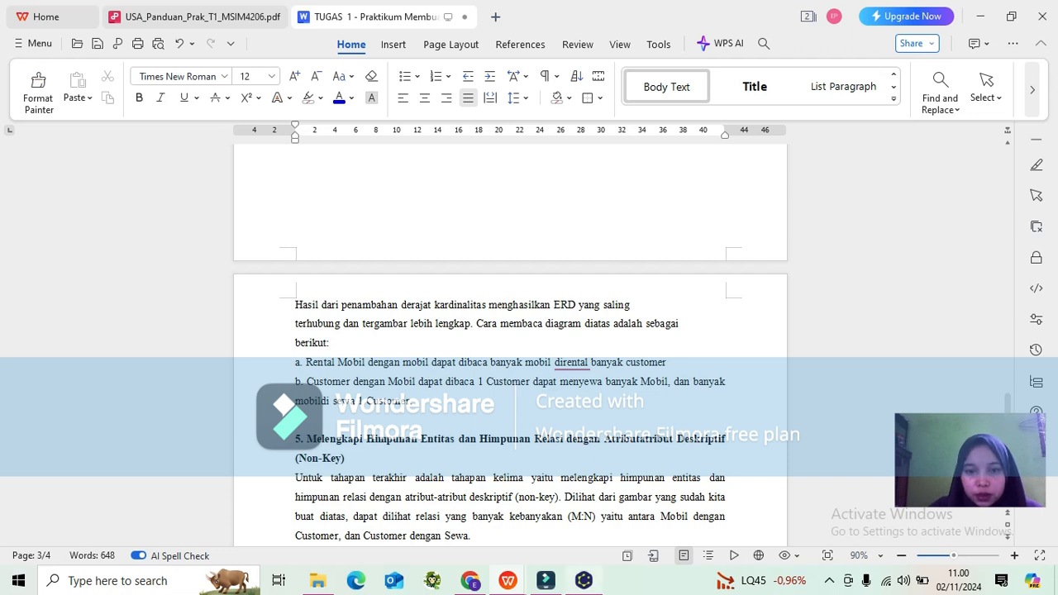
Compare the yEd diagram with the document's reference ERD, then return to the document.
mouse_move(584, 580)
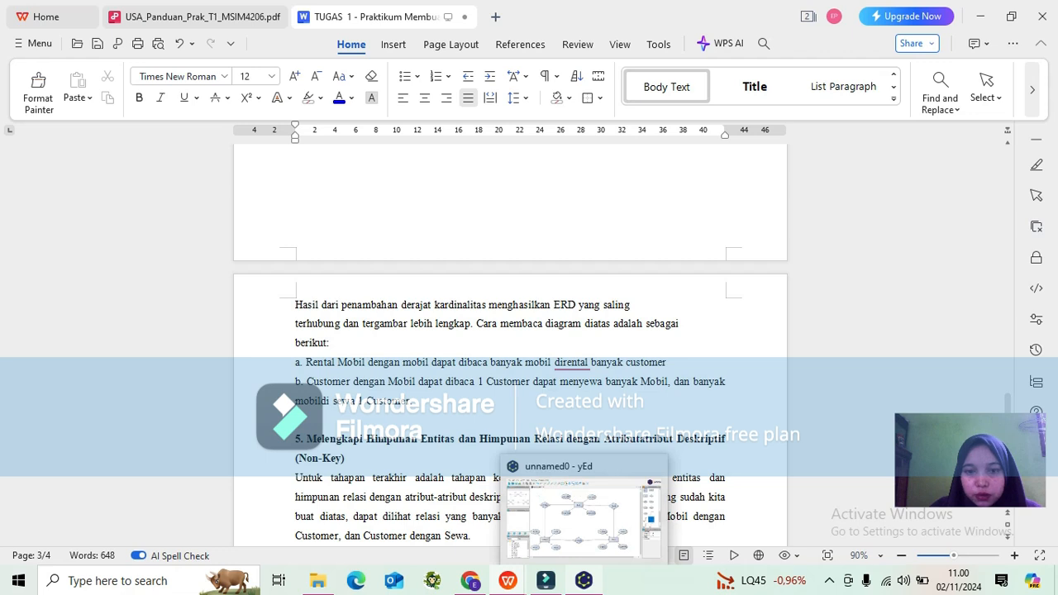
click(583, 513)
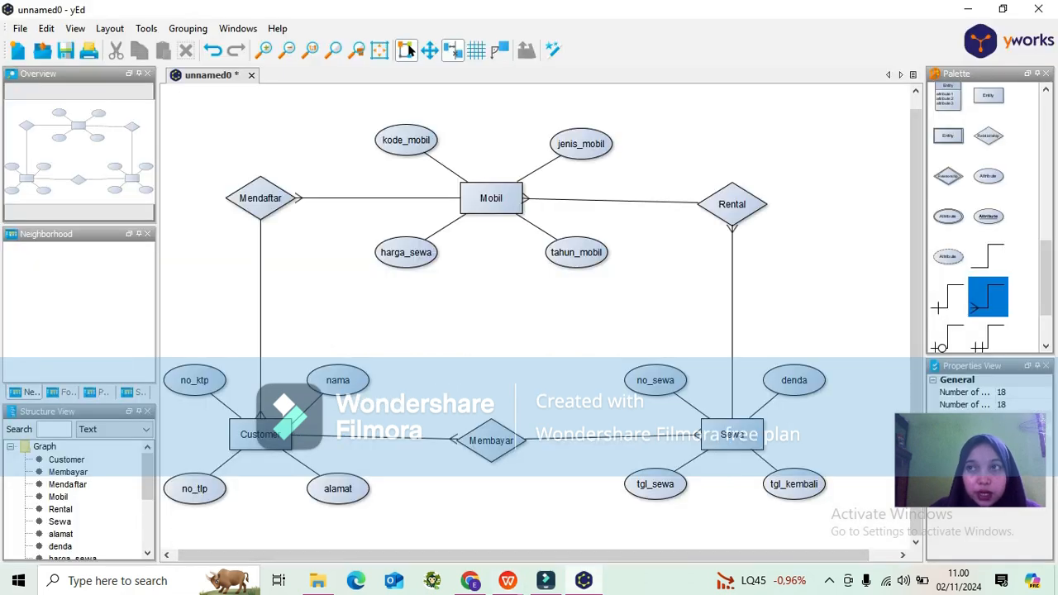
mouse_move(507, 580)
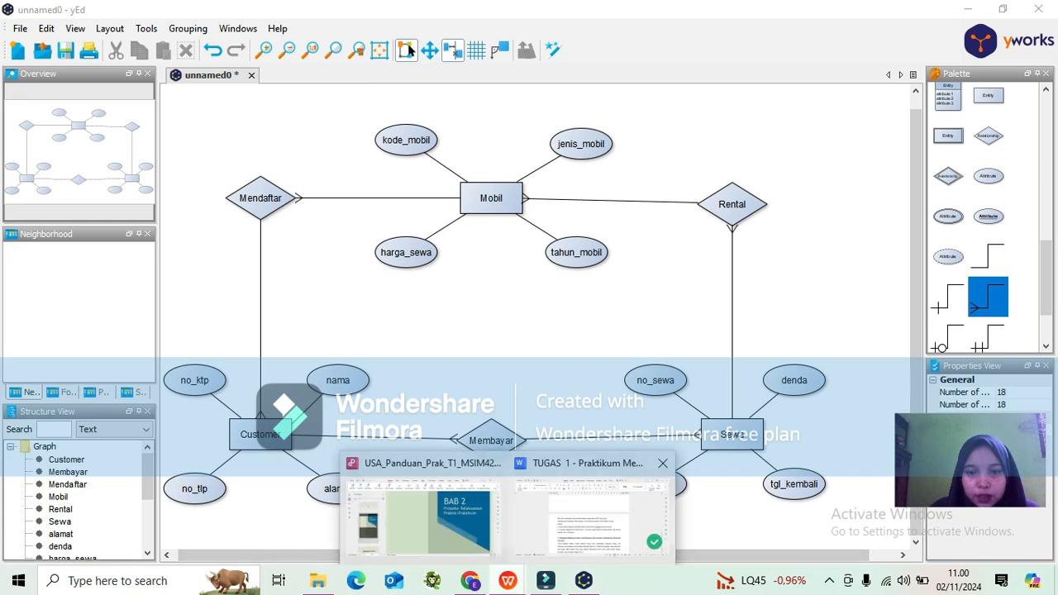
click(592, 529)
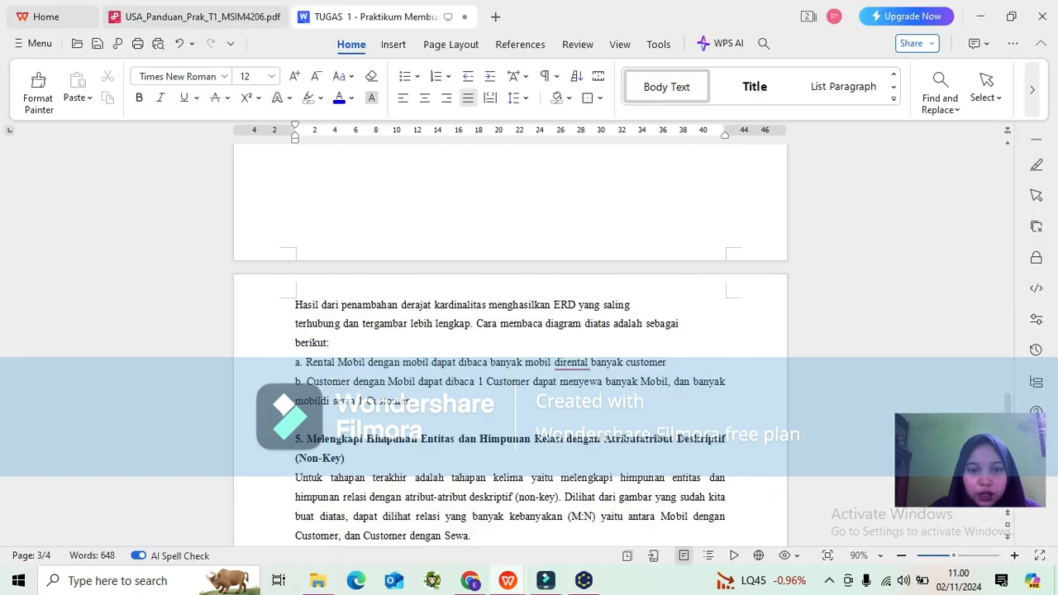